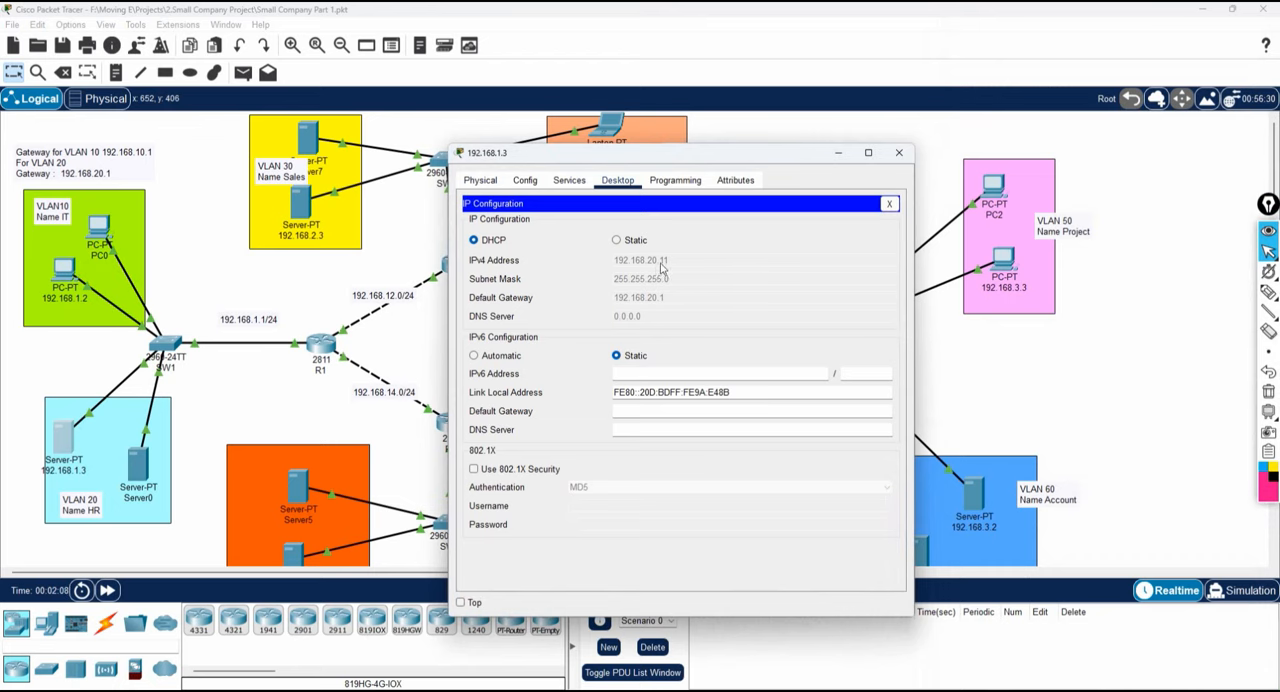
Load the page at 192.168.20.11 in the web browser of laptop 192.168.2.2 to test access to the HR server.
{"action": "left_click", "coordinate": [899, 152]}
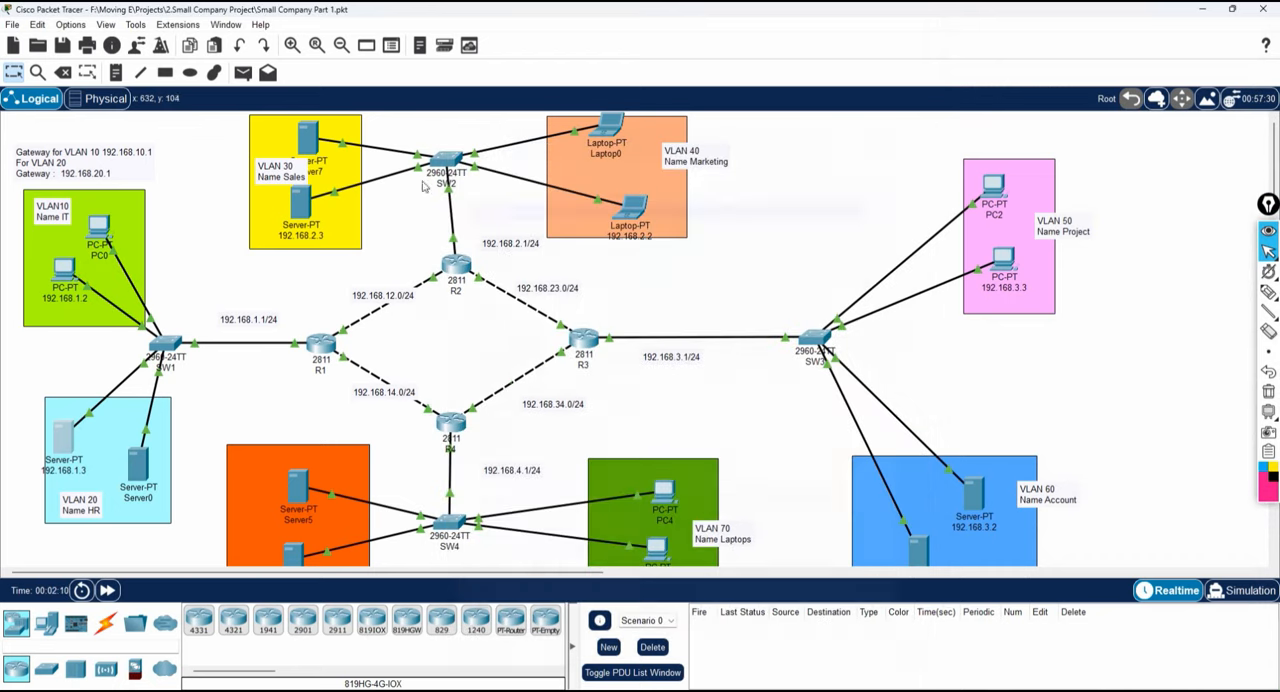
{"action": "left_click", "coordinate": [630, 208]}
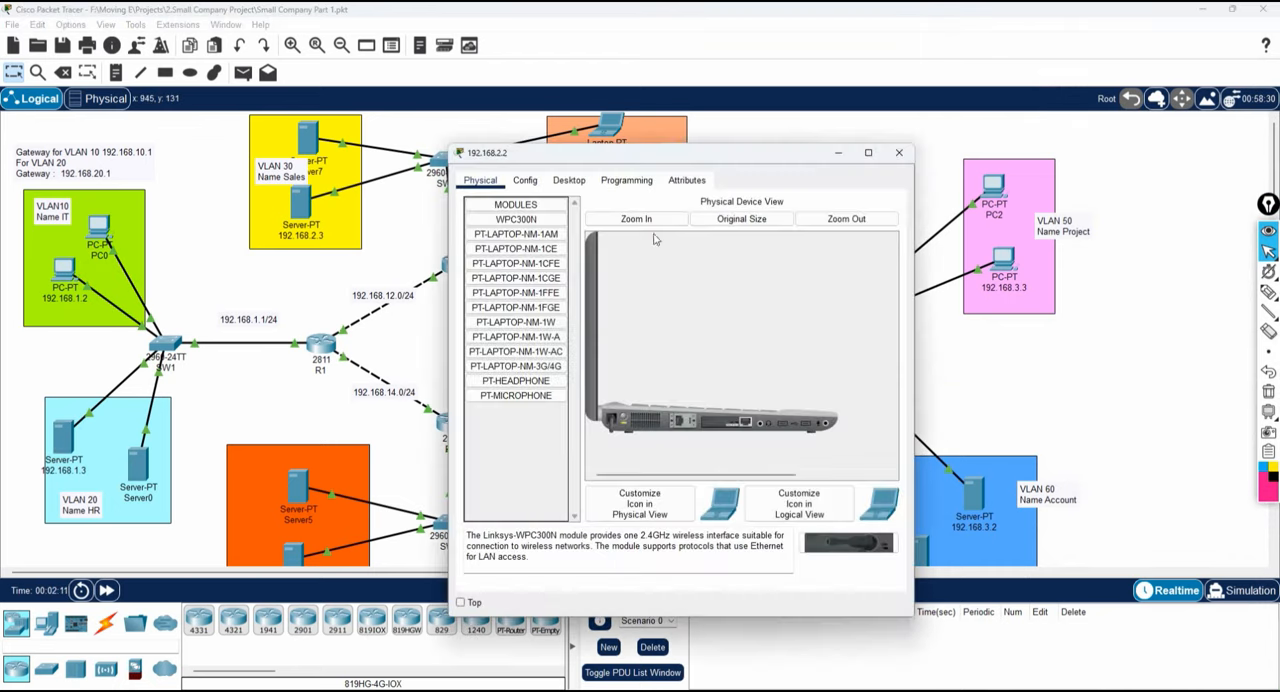
{"action": "left_click", "coordinate": [568, 180]}
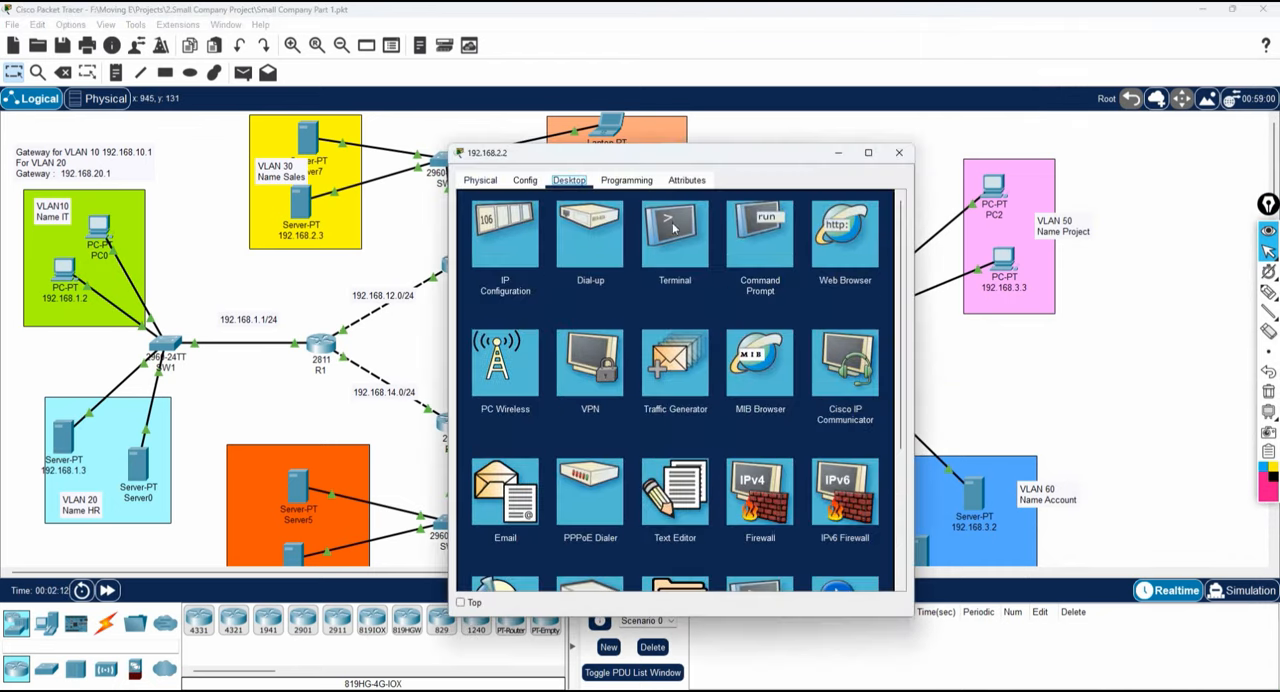
{"action": "left_click", "coordinate": [519, 227]}
{"action": "left_click", "coordinate": [900, 211]}
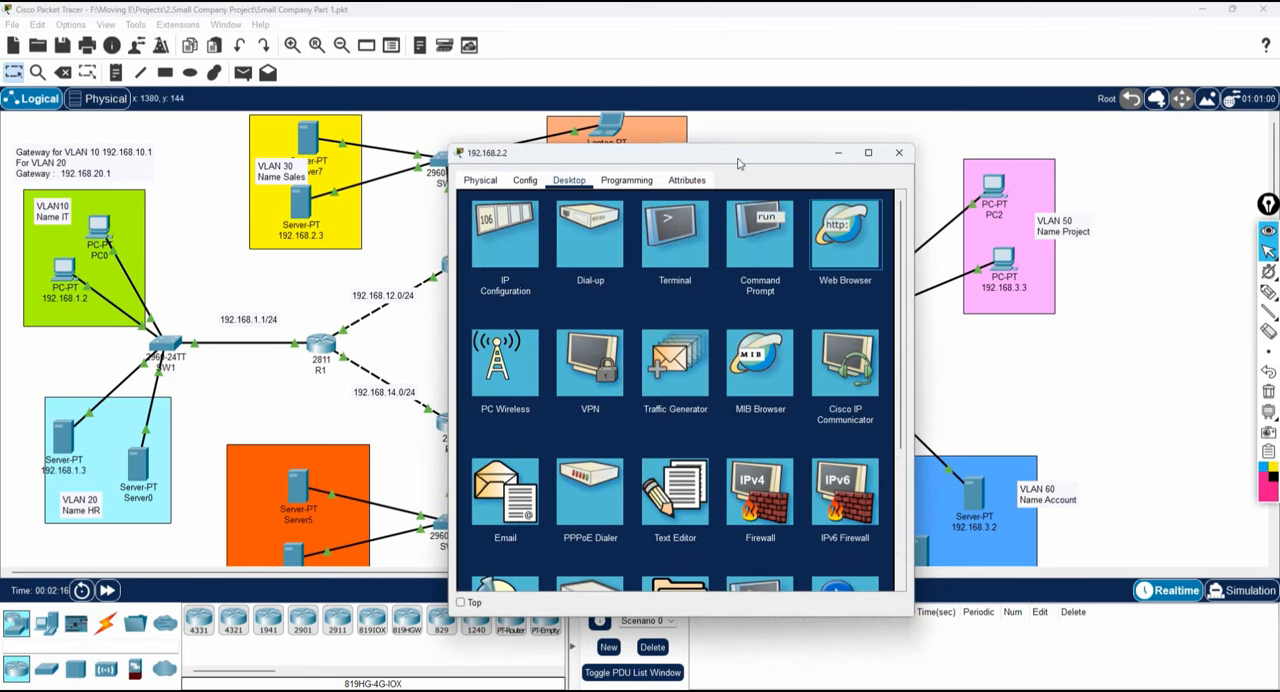
{"action": "left_click", "coordinate": [726, 221]}
{"action": "type", "text": "192"}
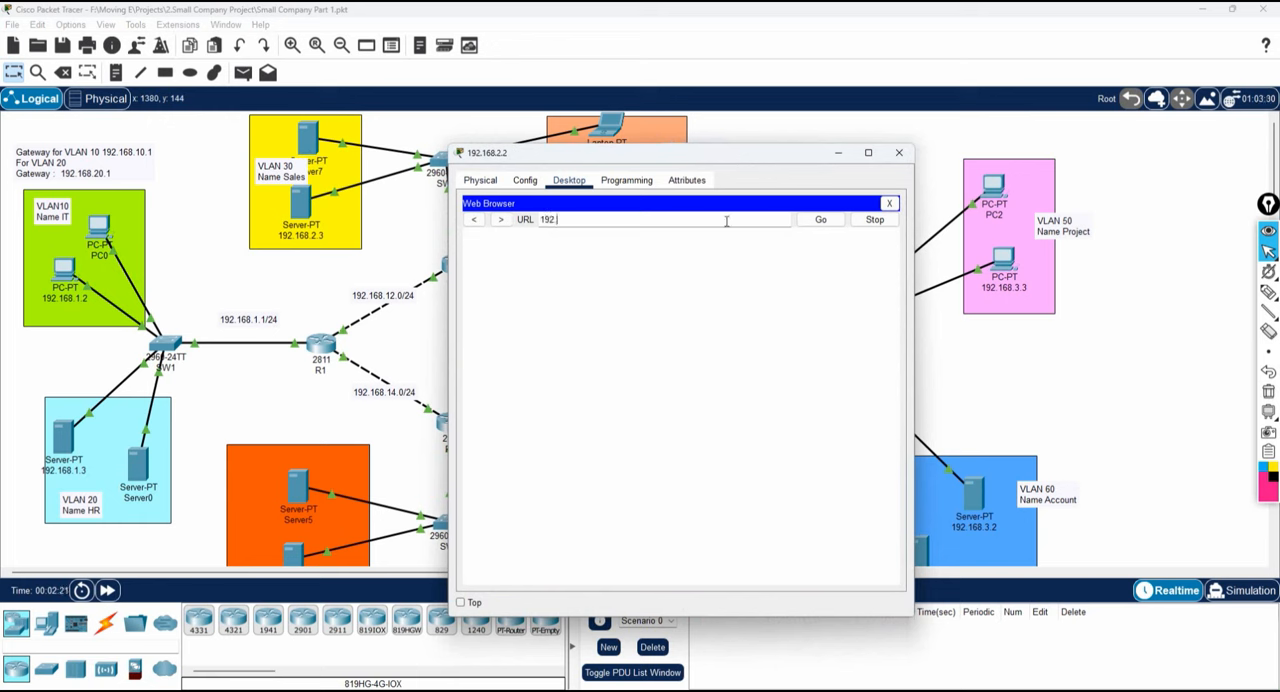
{"action": "type", "text": ".168.20.11"}
{"action": "key", "text": "Return"}
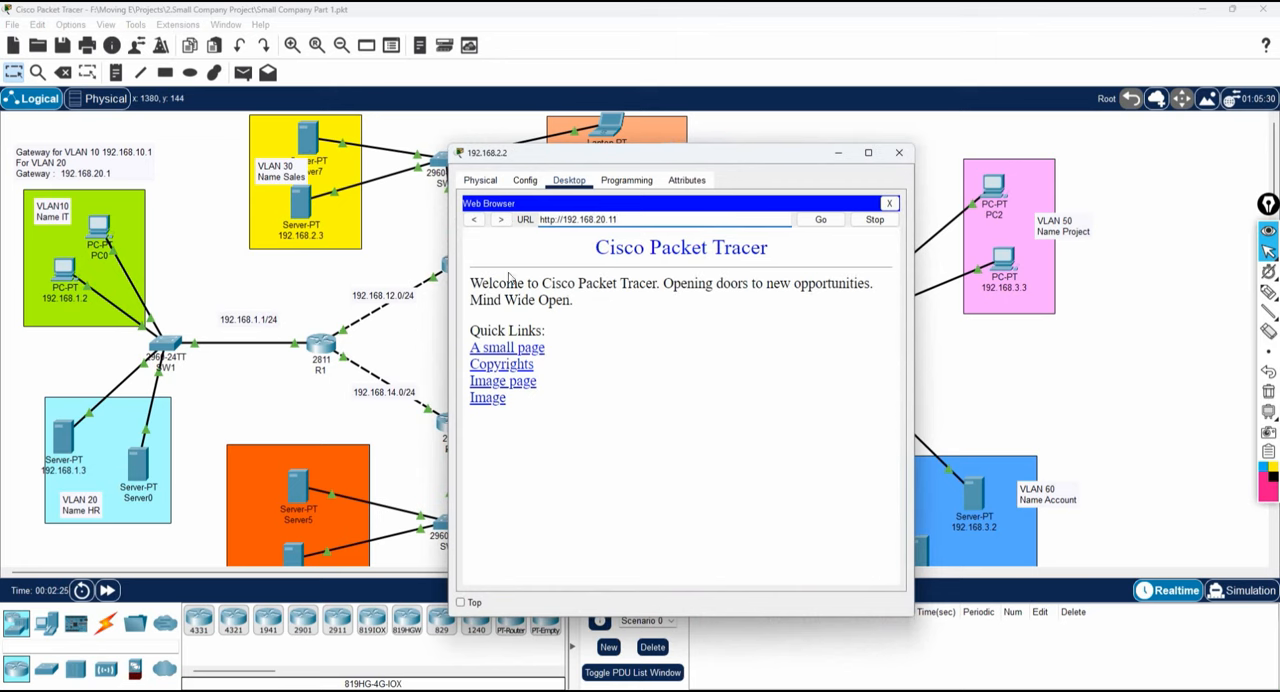
{"action": "left_click_drag", "start_coordinate": [545, 155], "coordinate": [847, 180]}
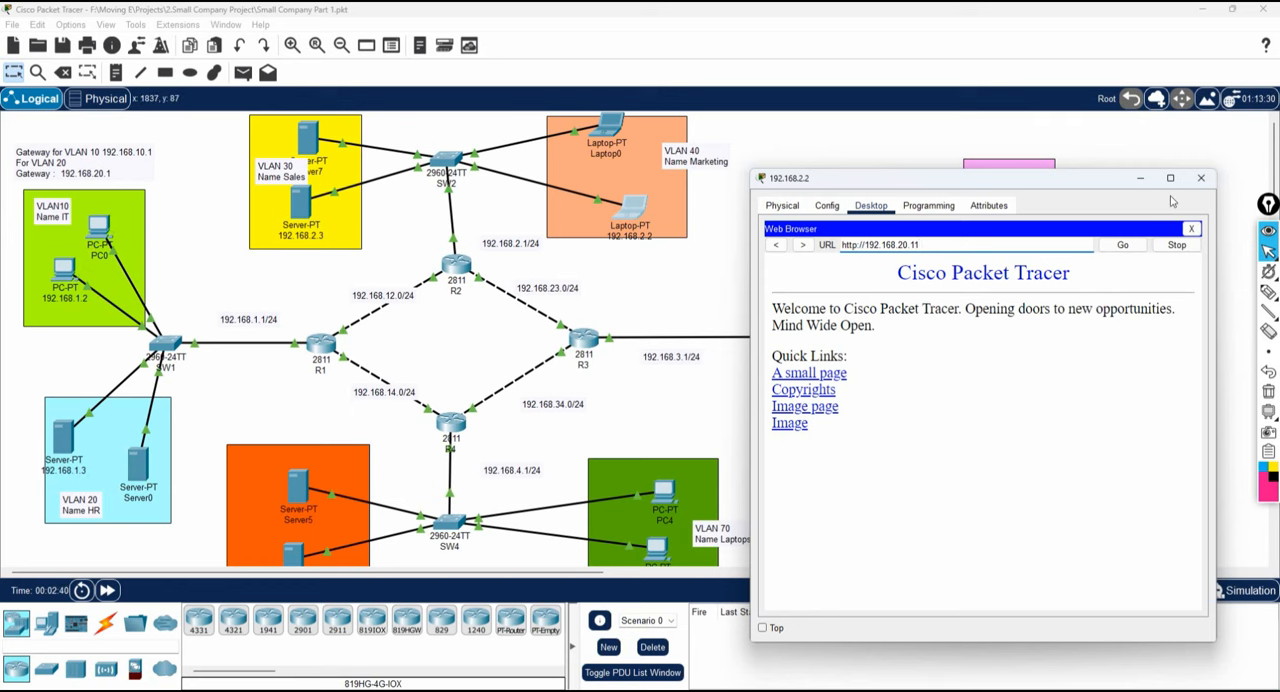
{"action": "left_click", "coordinate": [1201, 178]}
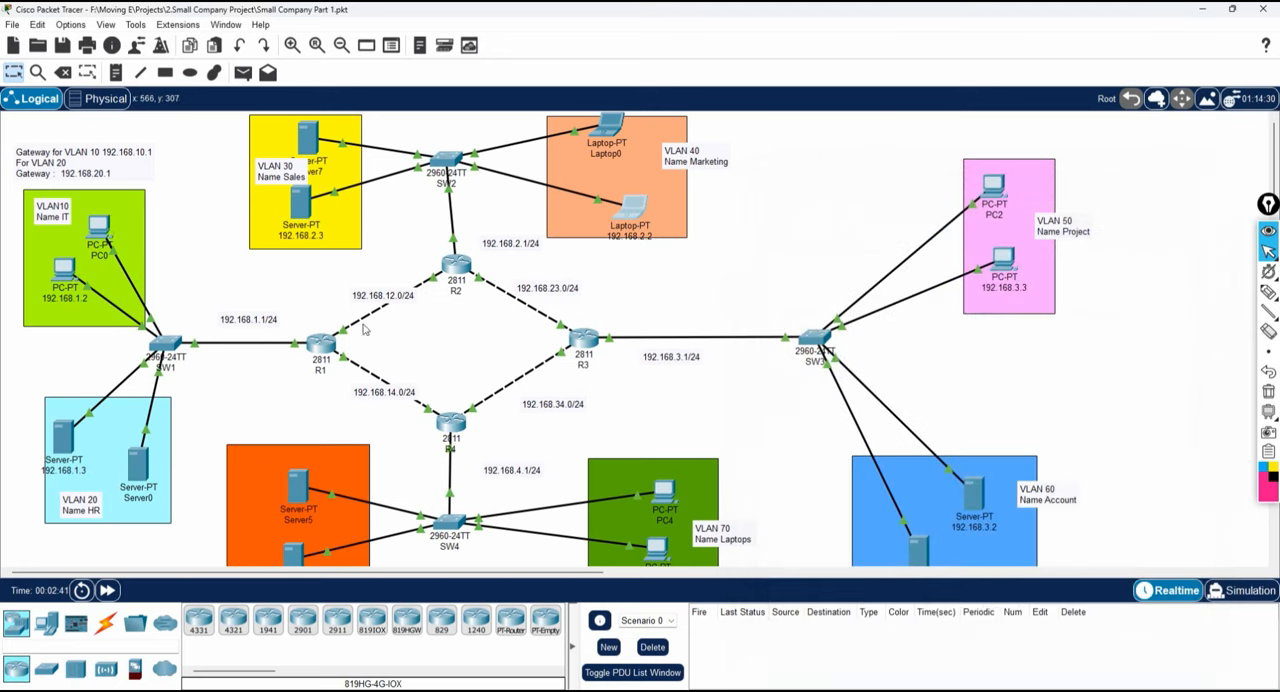
Switch to the Notepad configuration notes and review the router configurations from R1 through R4.
{"action": "left_click", "coordinate": [140, 689]}
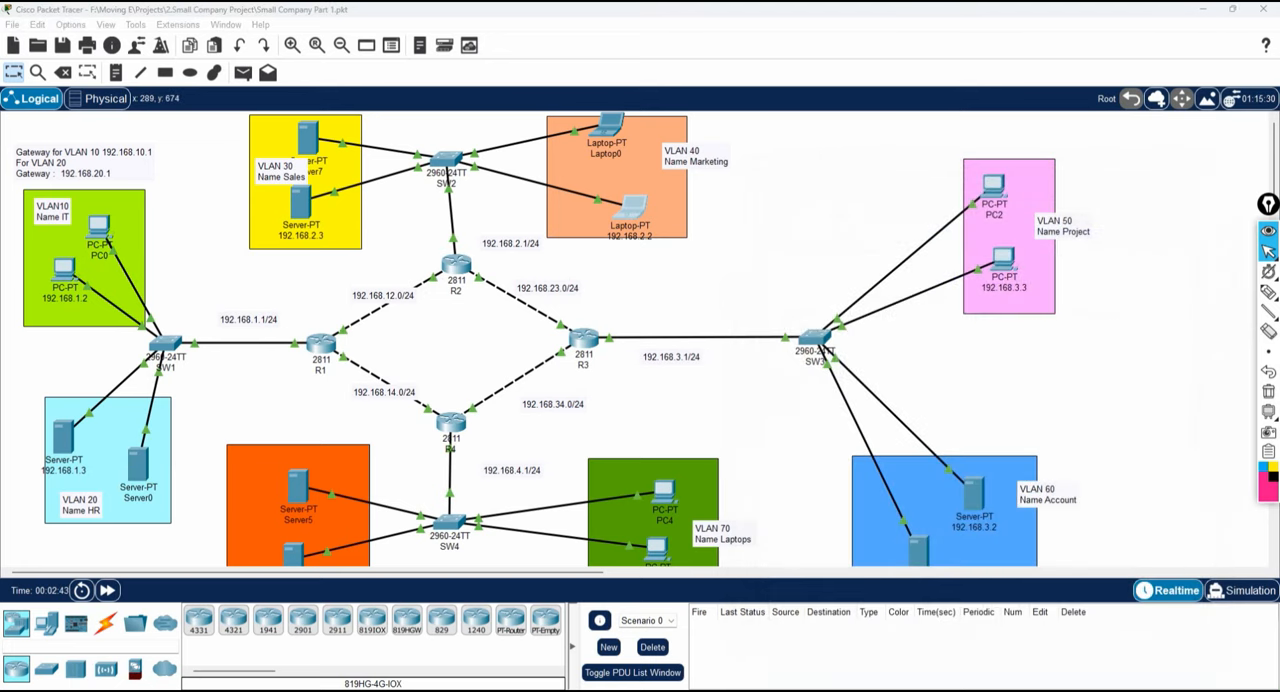
{"action": "scroll", "coordinate": [1072, 193], "scroll_direction": "down", "scroll_amount": 11}
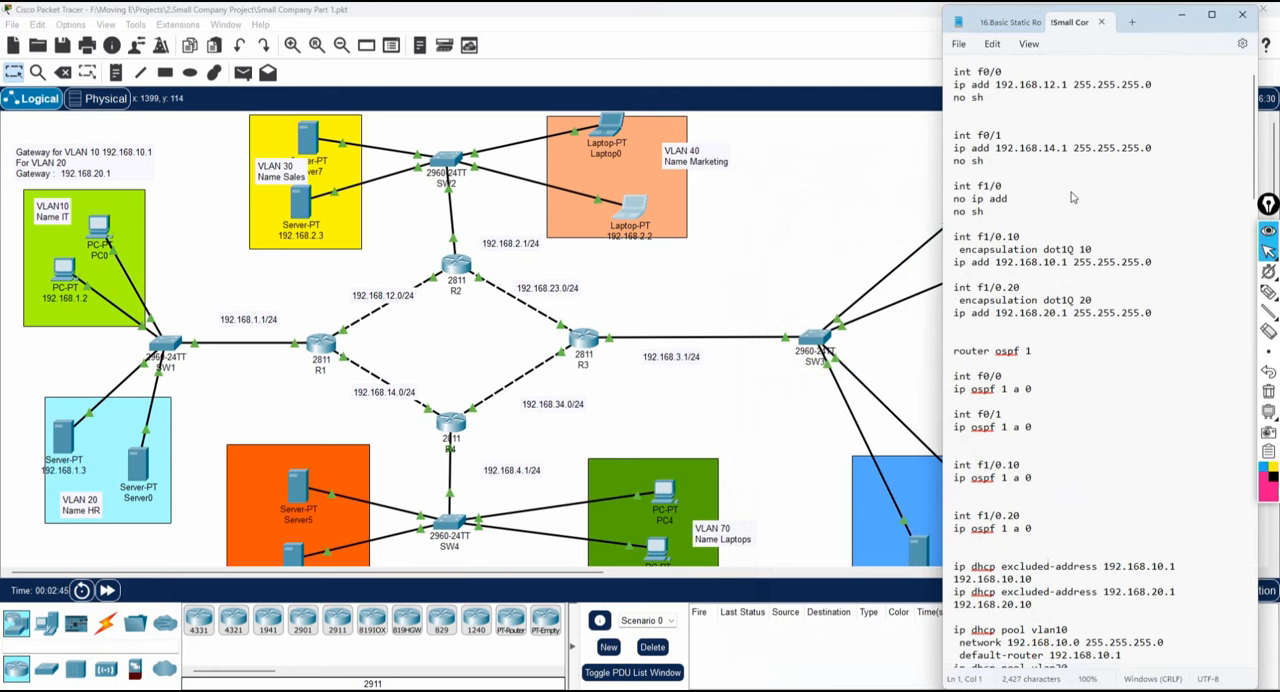
{"action": "scroll", "coordinate": [1072, 197], "scroll_direction": "down", "scroll_amount": 3}
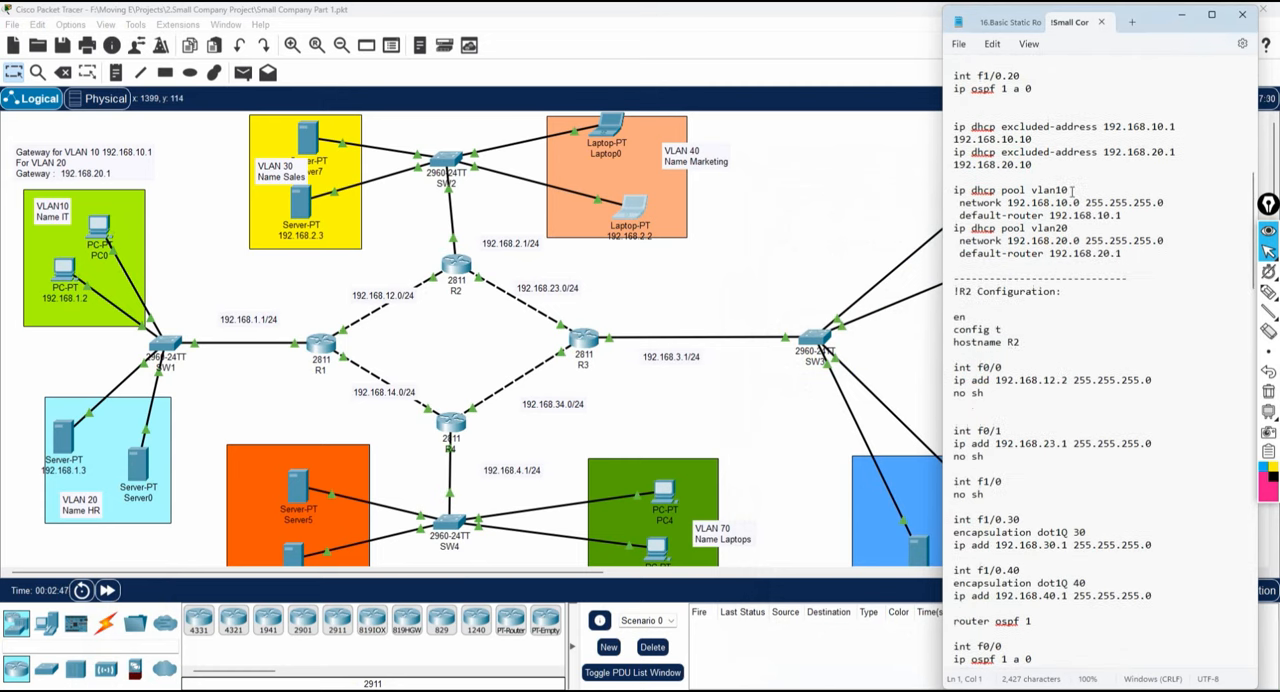
{"action": "scroll", "coordinate": [1072, 193], "scroll_direction": "down", "scroll_amount": 14}
{"action": "scroll", "coordinate": [1072, 197], "scroll_direction": "down", "scroll_amount": 7}
{"action": "scroll", "coordinate": [1072, 190], "scroll_direction": "down", "scroll_amount": 2}
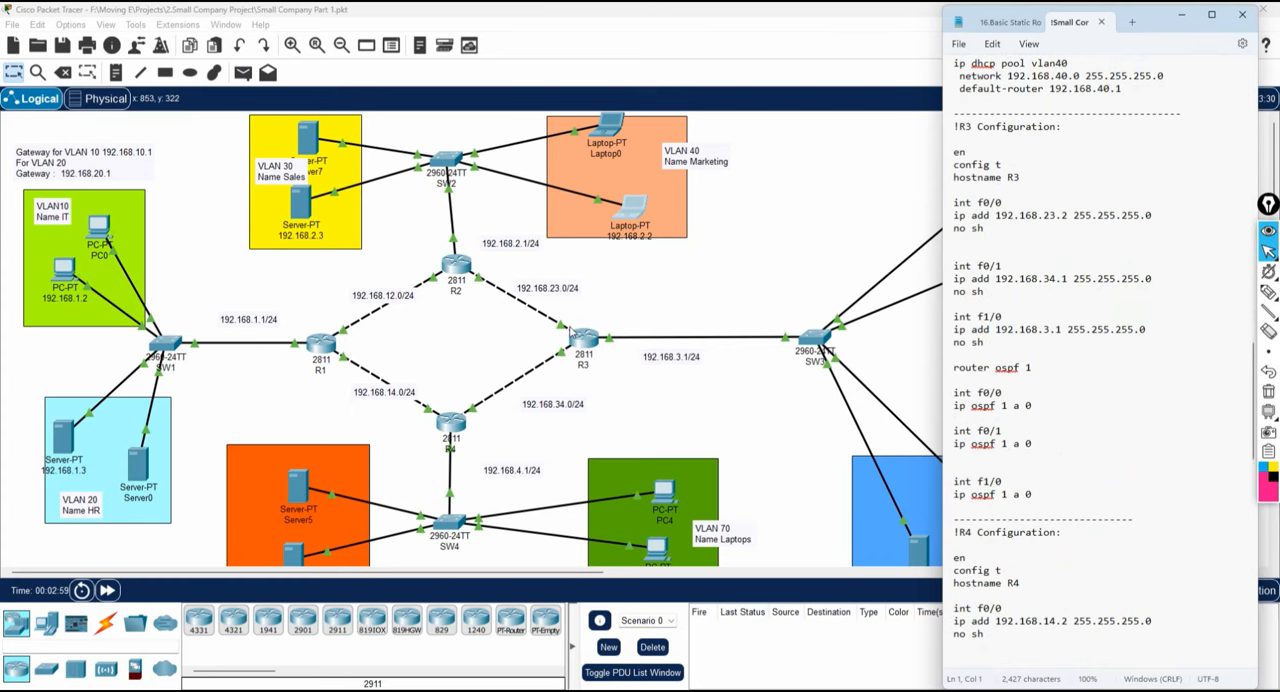
Return to Packet Tracer and enable Always Show Port Labels in Logical Workspace in the preferences.
{"action": "left_click", "coordinate": [69, 25]}
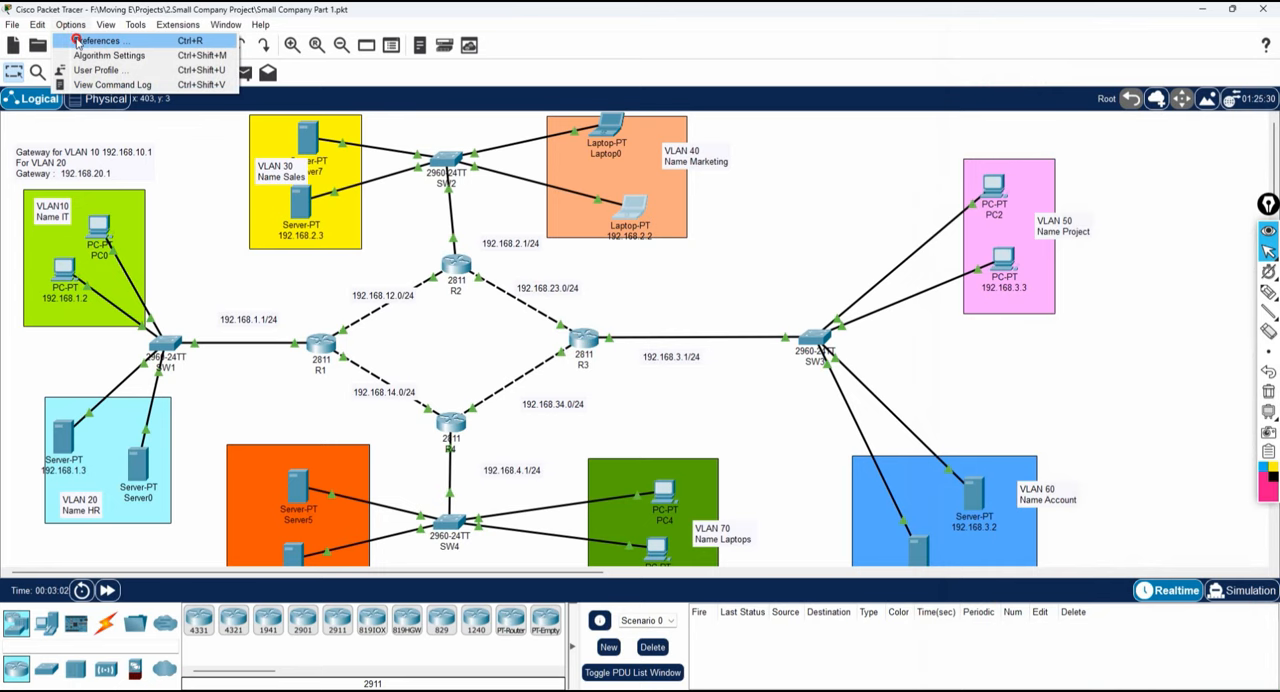
{"action": "left_click", "coordinate": [76, 41]}
{"action": "left_click", "coordinate": [336, 220]}
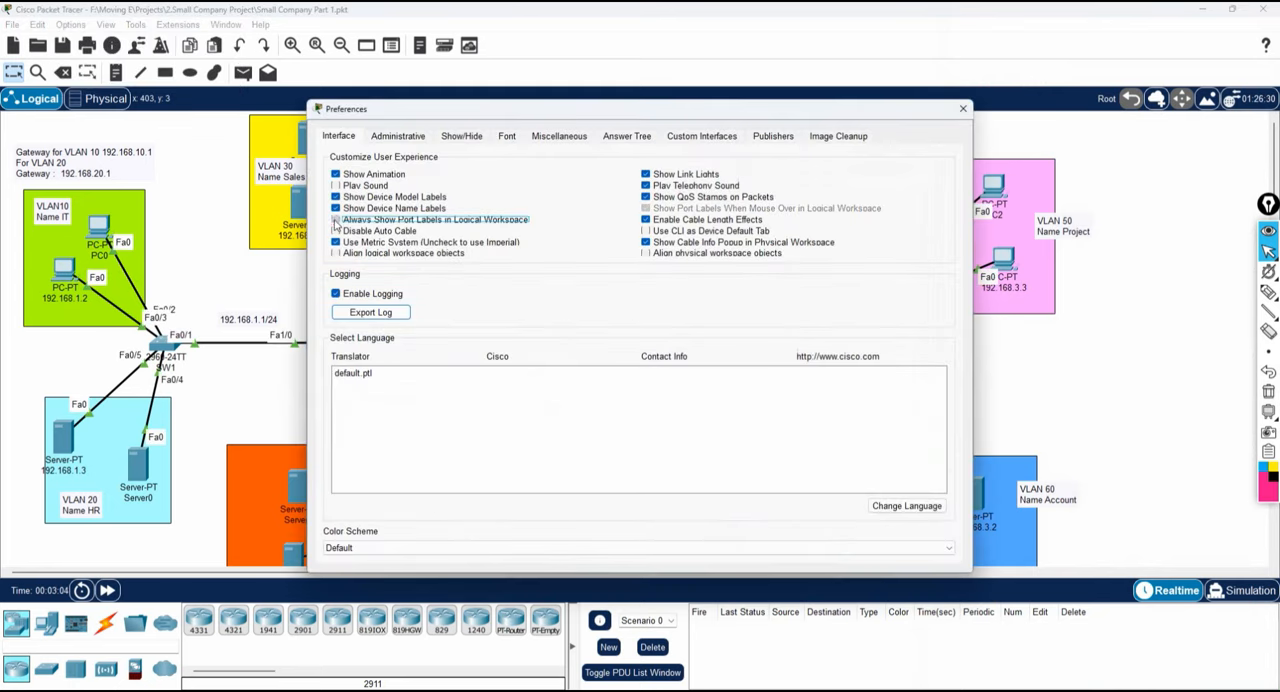
{"action": "left_click", "coordinate": [963, 109]}
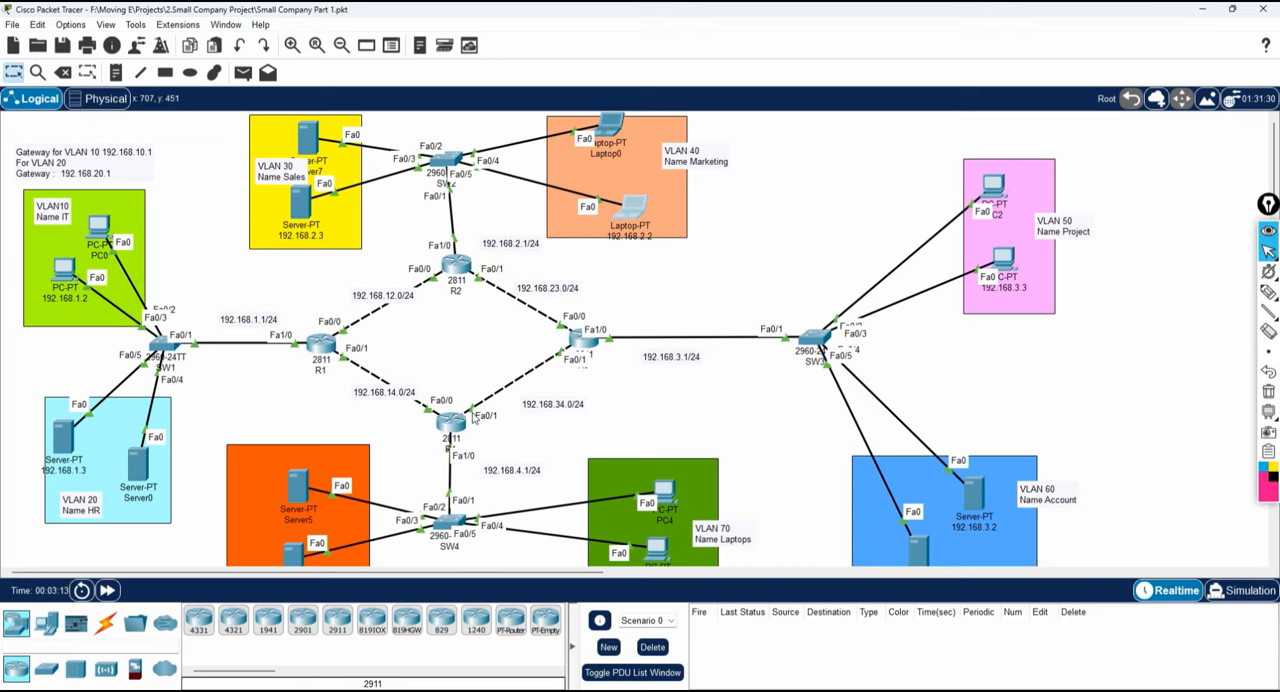
Switch to Notepad and compare R3's int f1/0 block with the link to SW3 in the topology.
{"action": "left_click", "coordinate": [170, 690]}
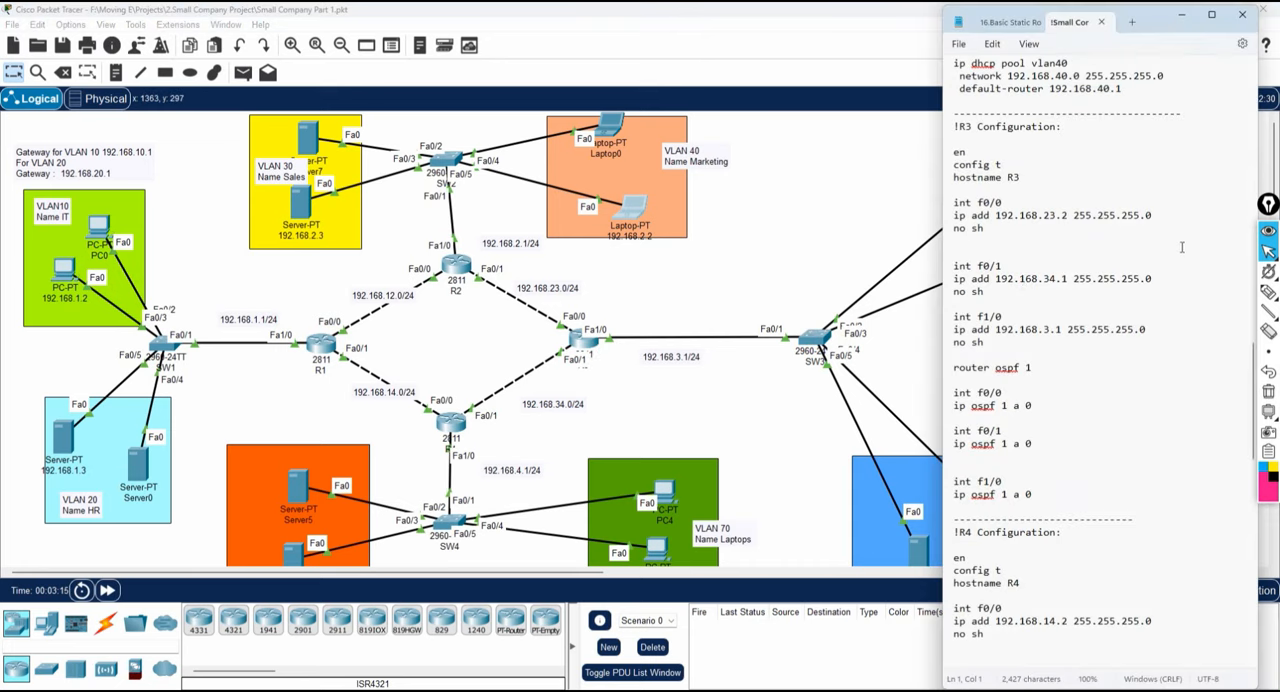
{"action": "left_click_drag", "start_coordinate": [996, 341], "coordinate": [945, 305]}
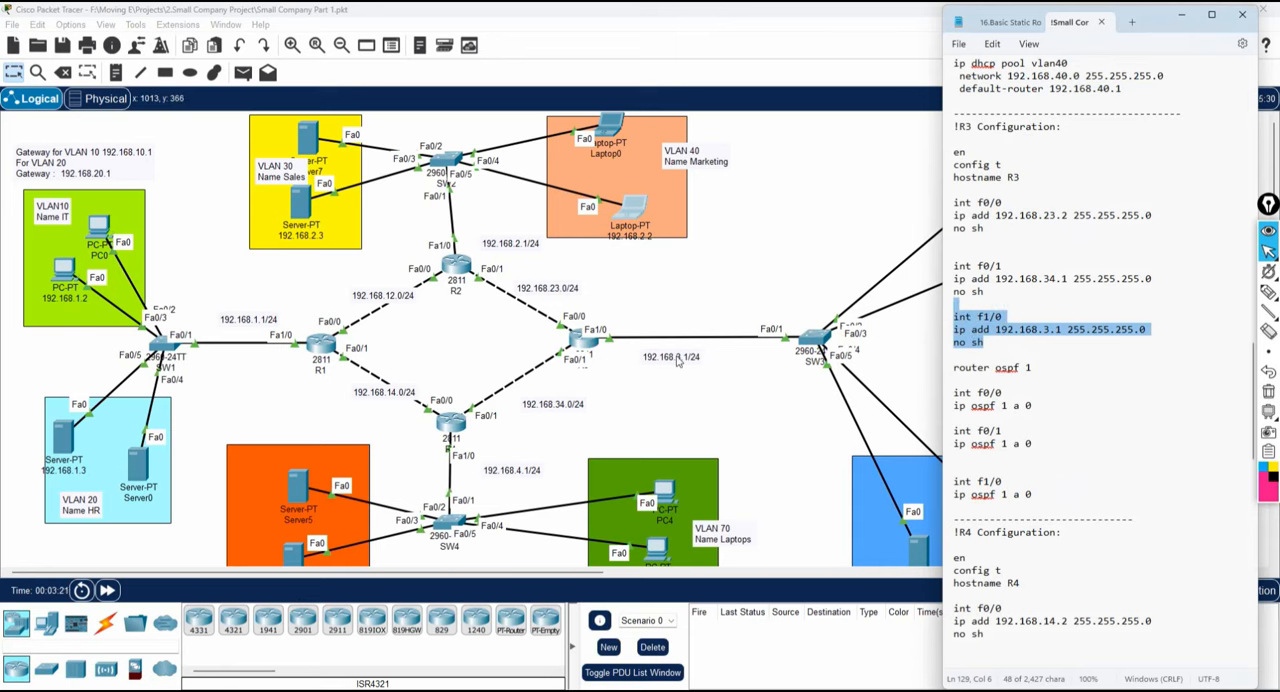
{"action": "left_click_drag", "start_coordinate": [1148, 23], "coordinate": [446, 150]}
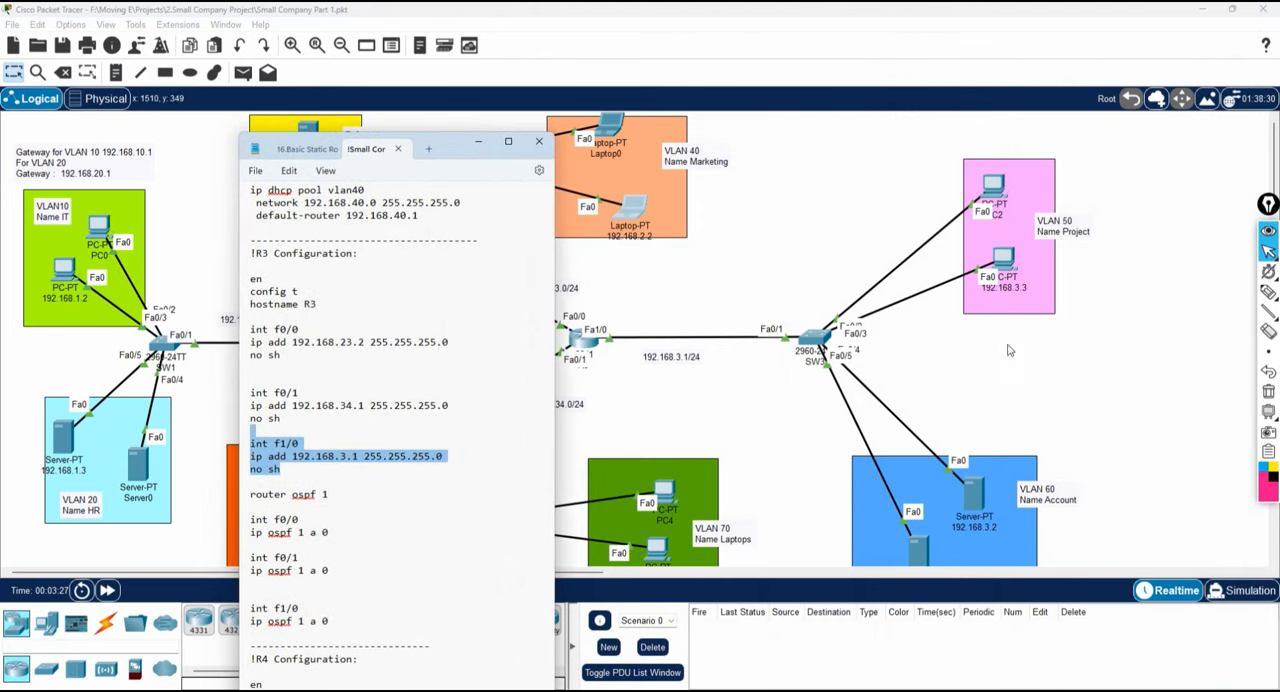
{"action": "left_click_drag", "start_coordinate": [446, 152], "coordinate": [1132, 109]}
Add a dashed separator line below the SW1 configuration at the end of the notes.
{"action": "scroll", "coordinate": [1062, 377], "scroll_direction": "up", "scroll_amount": 6}
{"action": "scroll", "coordinate": [1062, 377], "scroll_direction": "up", "scroll_amount": 10}
{"action": "scroll", "coordinate": [1060, 376], "scroll_direction": "down", "scroll_amount": 4}
{"action": "scroll", "coordinate": [1062, 377], "scroll_direction": "down", "scroll_amount": 20}
{"action": "scroll", "coordinate": [1062, 377], "scroll_direction": "down", "scroll_amount": 4}
{"action": "scroll", "coordinate": [1062, 378], "scroll_direction": "up", "scroll_amount": 1}
{"action": "scroll", "coordinate": [1062, 377], "scroll_direction": "up", "scroll_amount": 2}
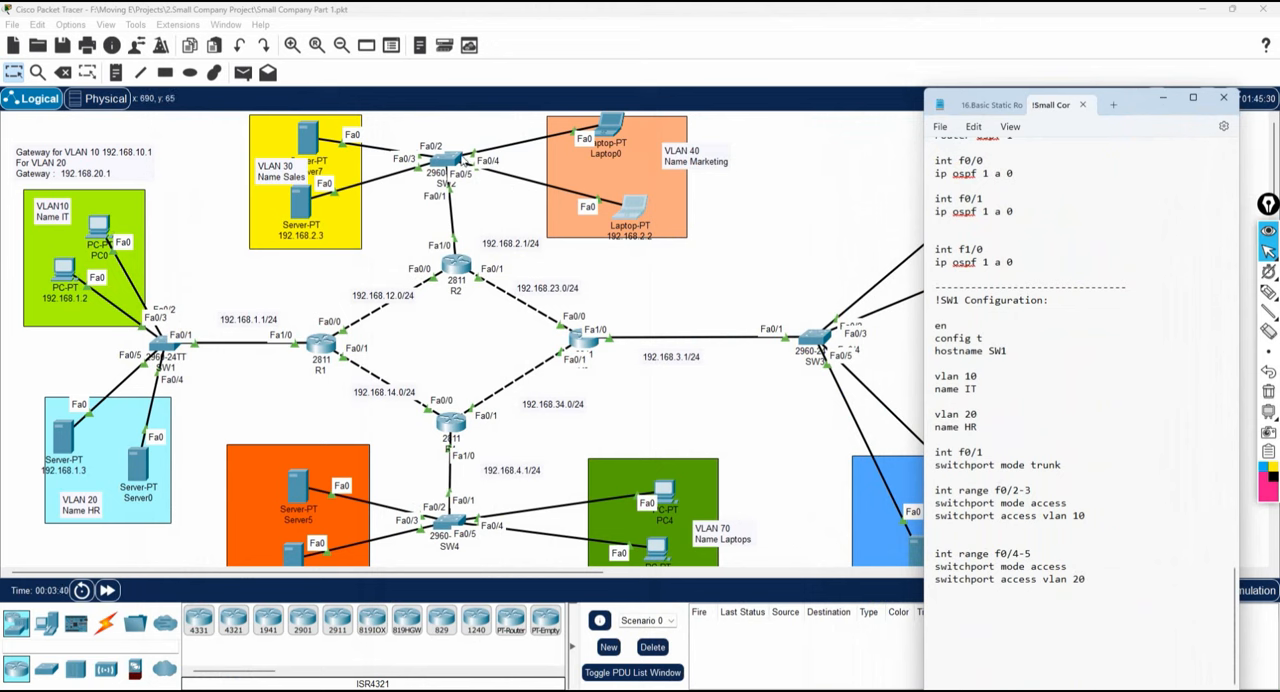
{"action": "left_click", "coordinate": [1097, 580]}
Paste a copy of the whole SW1 configuration block directly below the new separator.
{"action": "left_click_drag", "start_coordinate": [1080, 583], "coordinate": [929, 302]}
{"action": "key", "text": "ctrl+c"}
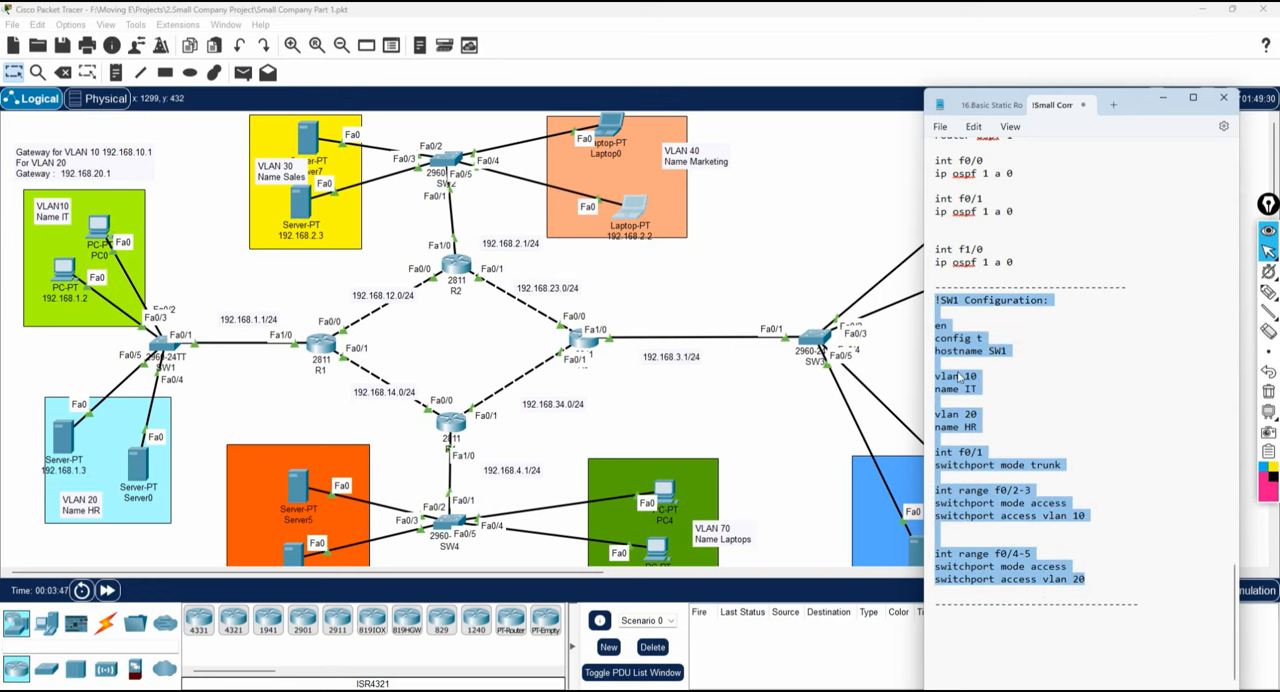
{"action": "left_click", "coordinate": [955, 629]}
{"action": "key", "text": "ctrl+v"}
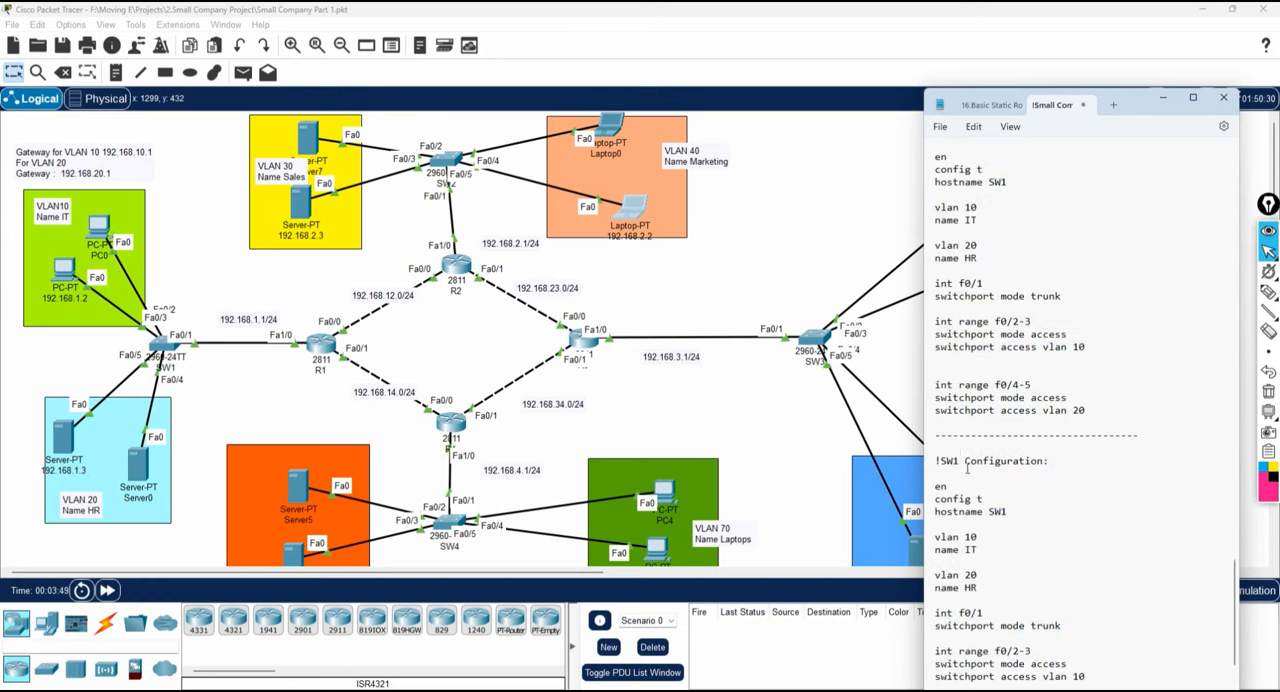
{"action": "key", "text": "Delete"}
{"action": "scroll", "coordinate": [956, 447], "scroll_direction": "down", "scroll_amount": 4}
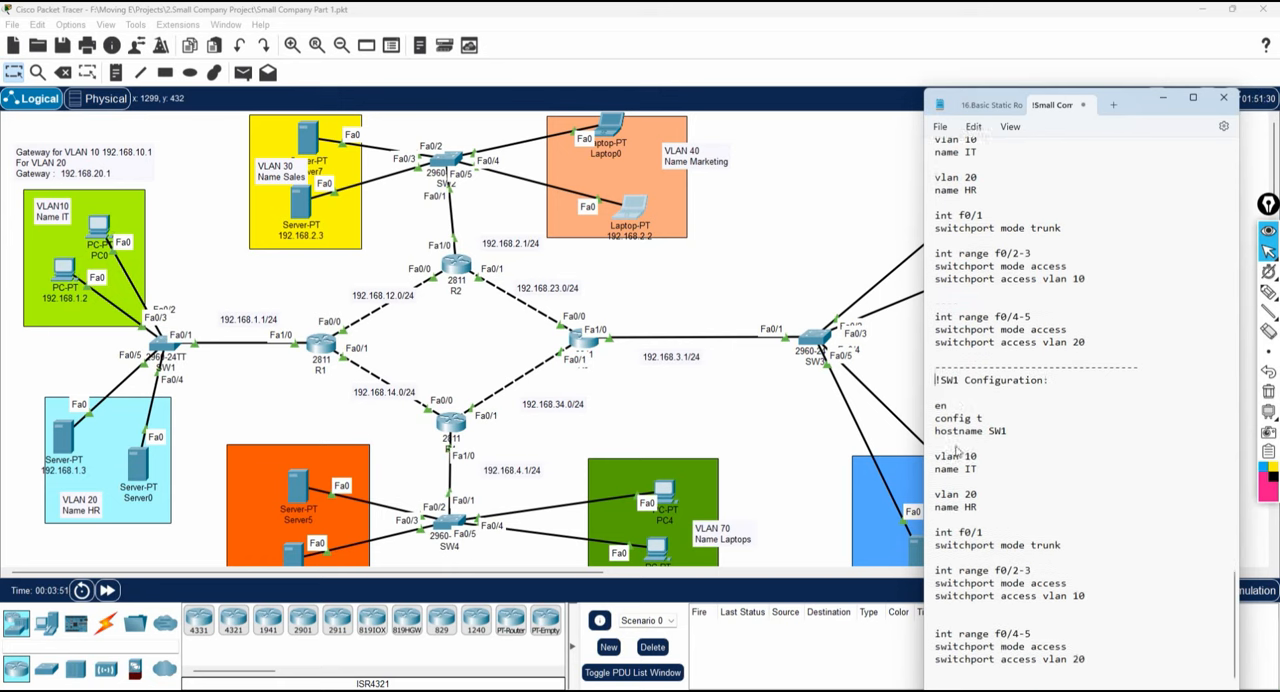
In the copied block, change the heading and hostname to SW2 and the two VLAN definitions to 30 and 40.
{"action": "left_click_drag", "start_coordinate": [958, 297], "coordinate": [951, 299]}
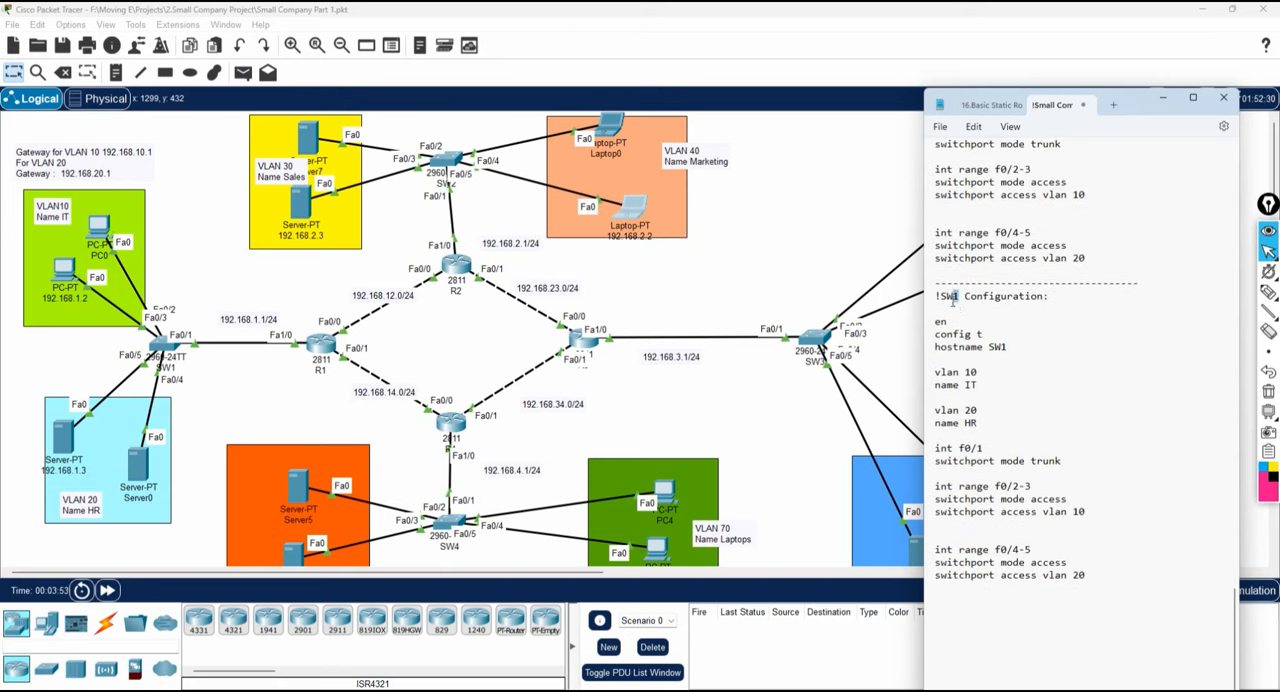
{"action": "type", "text": "22"}
{"action": "left_click", "coordinate": [962, 372]}
{"action": "left_click_drag", "start_coordinate": [962, 373], "coordinate": [964, 414]}
{"action": "type", "text": "4"}
Set the SW2 access VLANs to 30 for f0/2-3 and 40 for f0/4-5, and save the notes.
{"action": "left_click", "coordinate": [1079, 513]}
{"action": "key", "text": "BackSpace"}
{"action": "type", "text": "3"}
{"action": "double_click", "coordinate": [1077, 577]}
{"action": "left_click", "coordinate": [940, 126]}
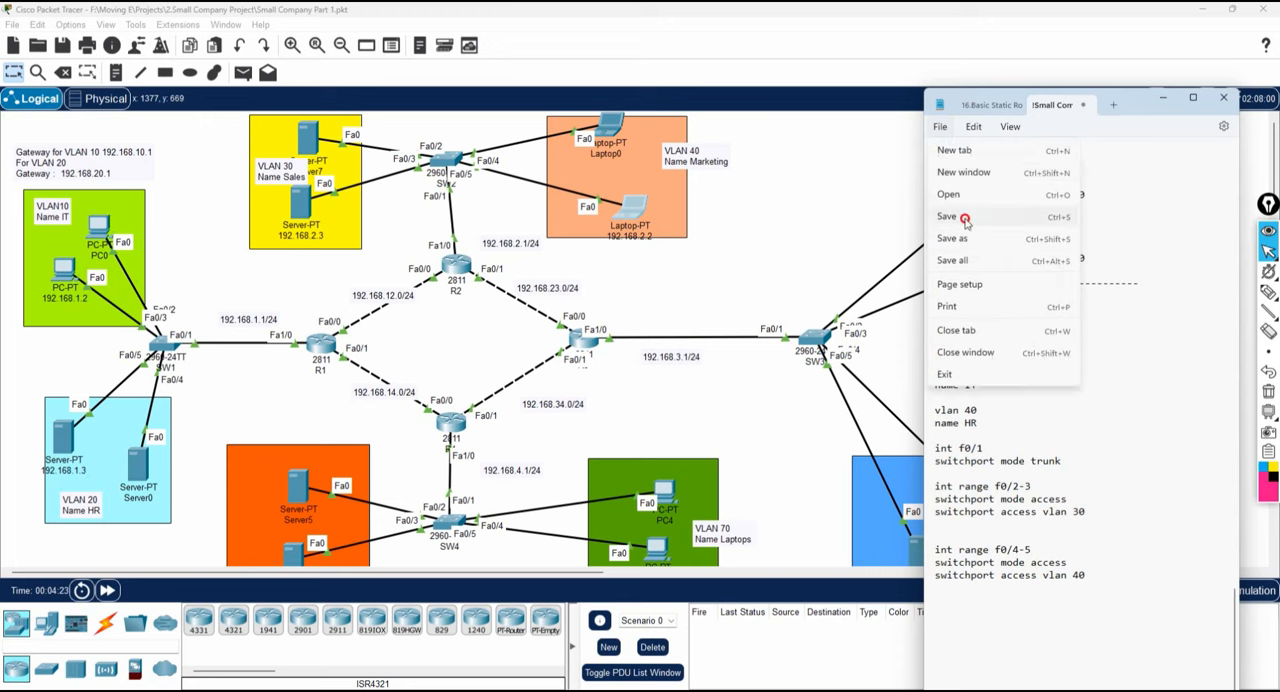
{"action": "left_click", "coordinate": [966, 217]}
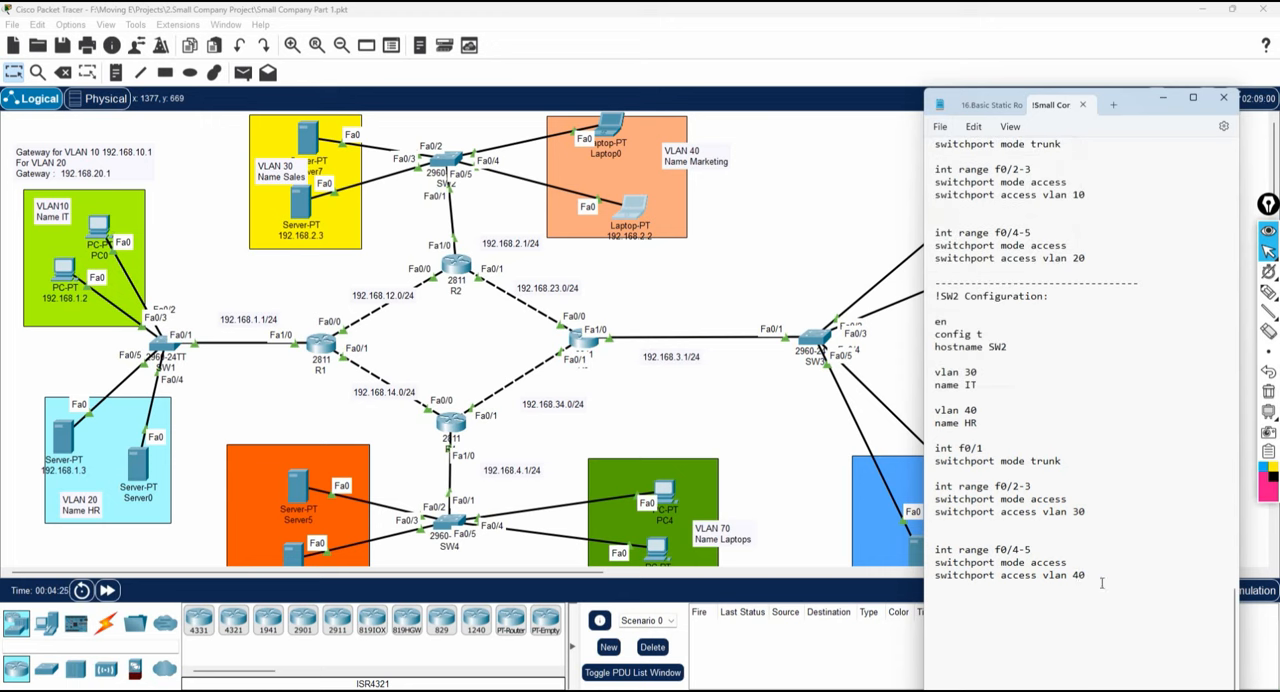
Add a dashed separator below the SW2 configuration and paste a copy of the SW2 block beneath it.
{"action": "type", "text": "---------"}
{"action": "scroll", "coordinate": [1202, 499], "scroll_direction": "down", "scroll_amount": 5}
{"action": "left_click", "coordinate": [1203, 507]}
{"action": "scroll", "coordinate": [1074, 372], "scroll_direction": "up", "scroll_amount": 2}
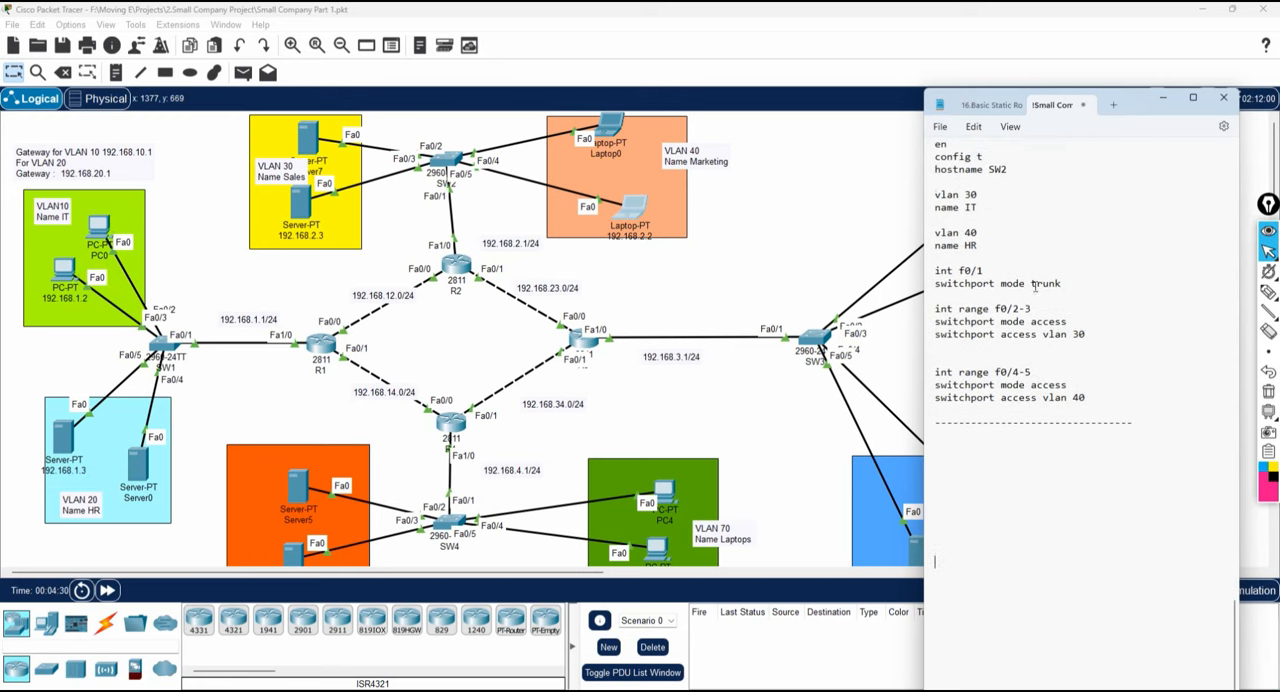
{"action": "left_click_drag", "start_coordinate": [1096, 449], "coordinate": [932, 170]}
{"action": "key", "text": "ctrl+c"}
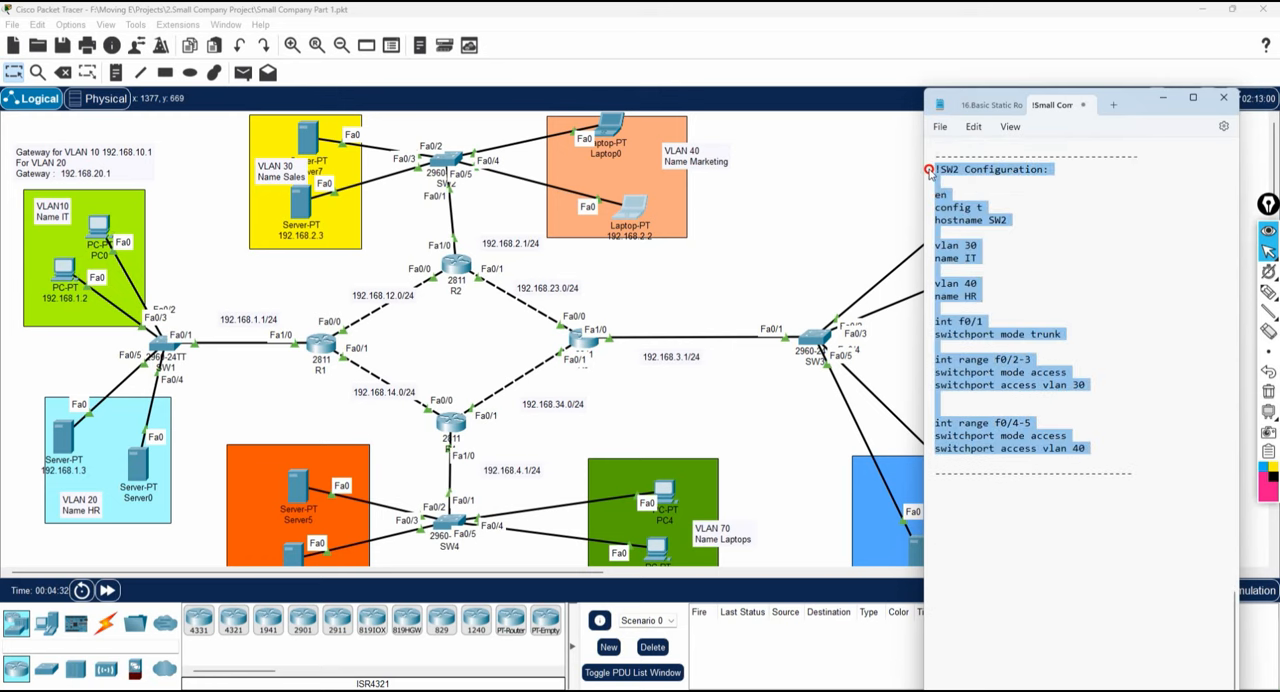
{"action": "scroll", "coordinate": [1027, 347], "scroll_direction": "down", "scroll_amount": 4}
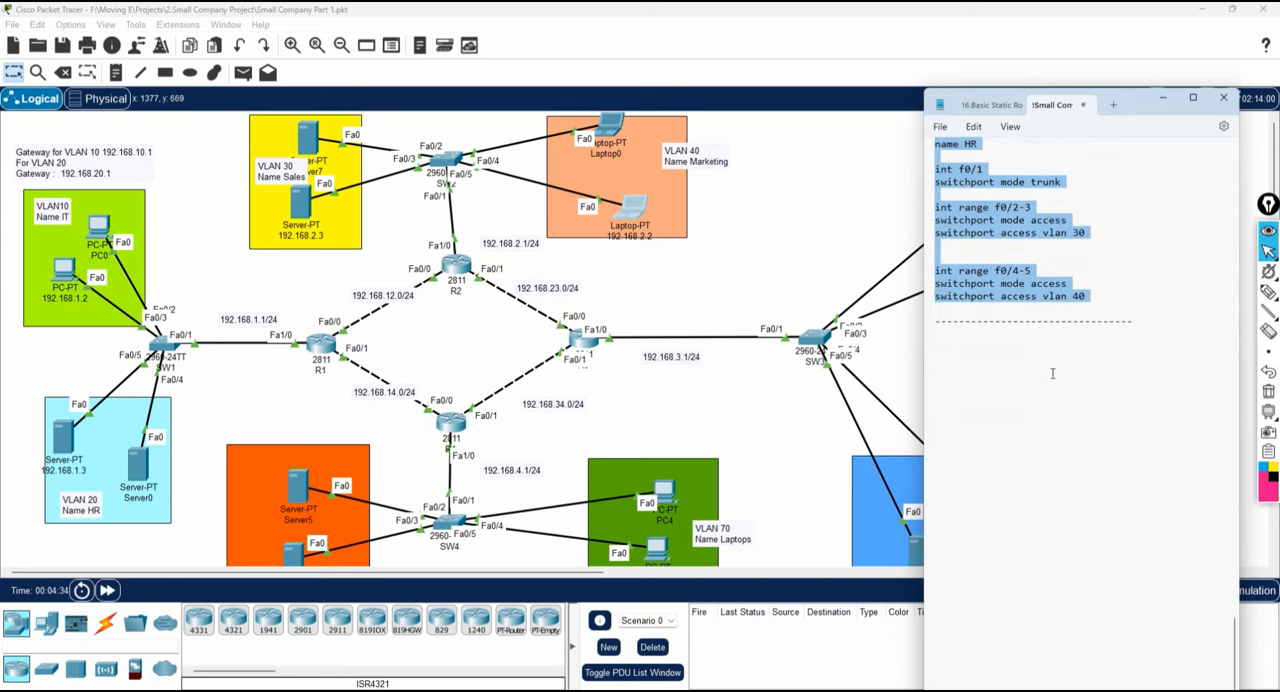
{"action": "left_click", "coordinate": [955, 340]}
{"action": "key", "text": "ctrl+v"}
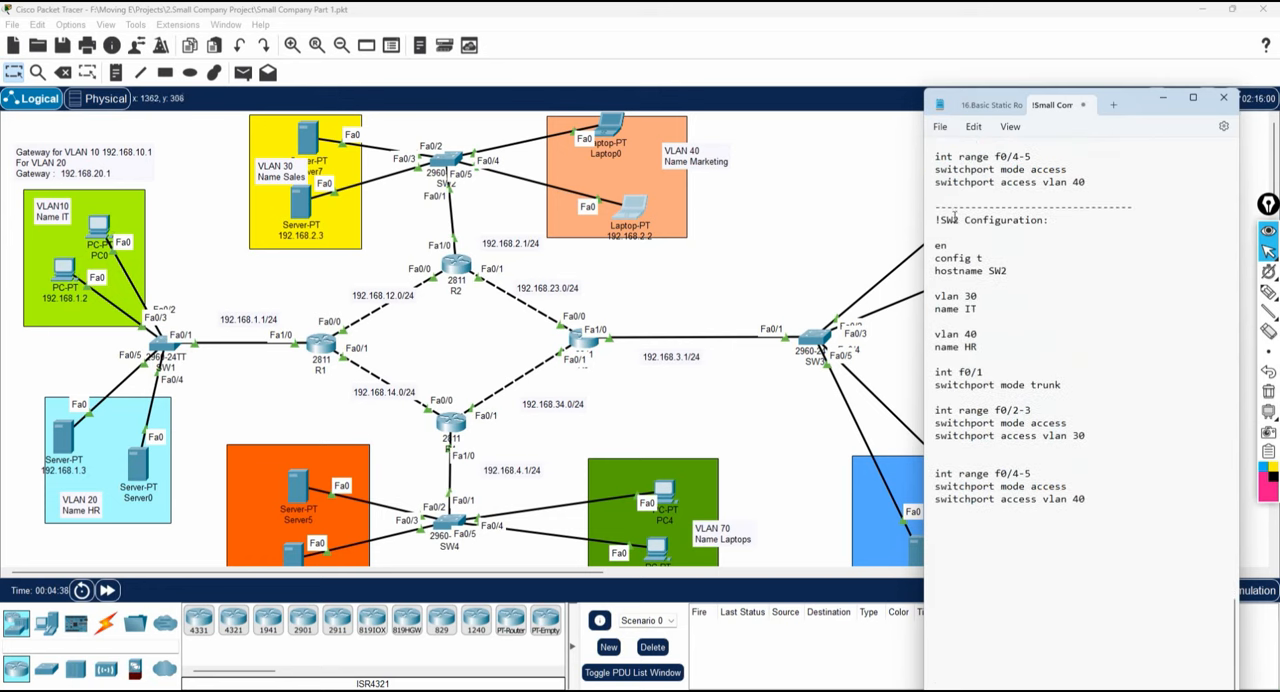
Change the heading and hostname of the newly pasted block to SW3.
{"action": "left_click_drag", "start_coordinate": [958, 226], "coordinate": [953, 228]}
{"action": "left_click_drag", "start_coordinate": [1006, 270], "coordinate": [1000, 272]}
Arrange the notes window beside the topology so the SW3 area with VLANs 50 and 60 can be read alongside the SW3 block.
{"action": "left_click_drag", "start_coordinate": [1122, 108], "coordinate": [603, 103]}
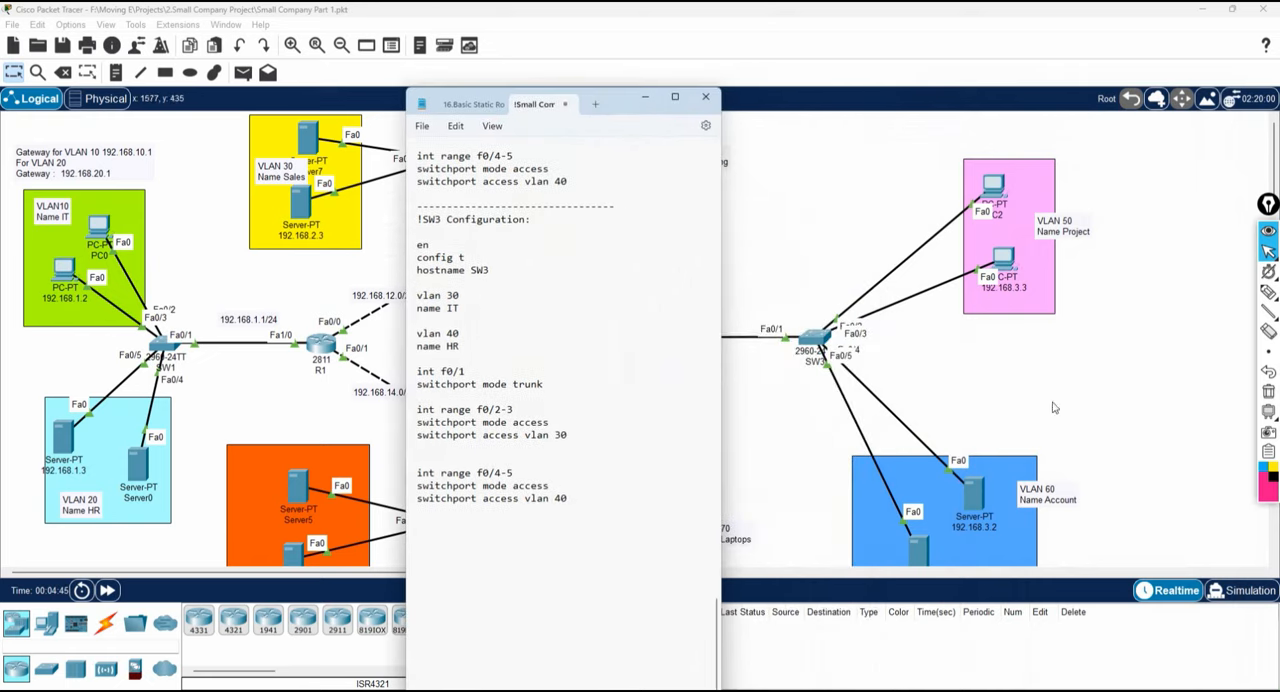
{"action": "left_click_drag", "start_coordinate": [610, 110], "coordinate": [1076, 112]}
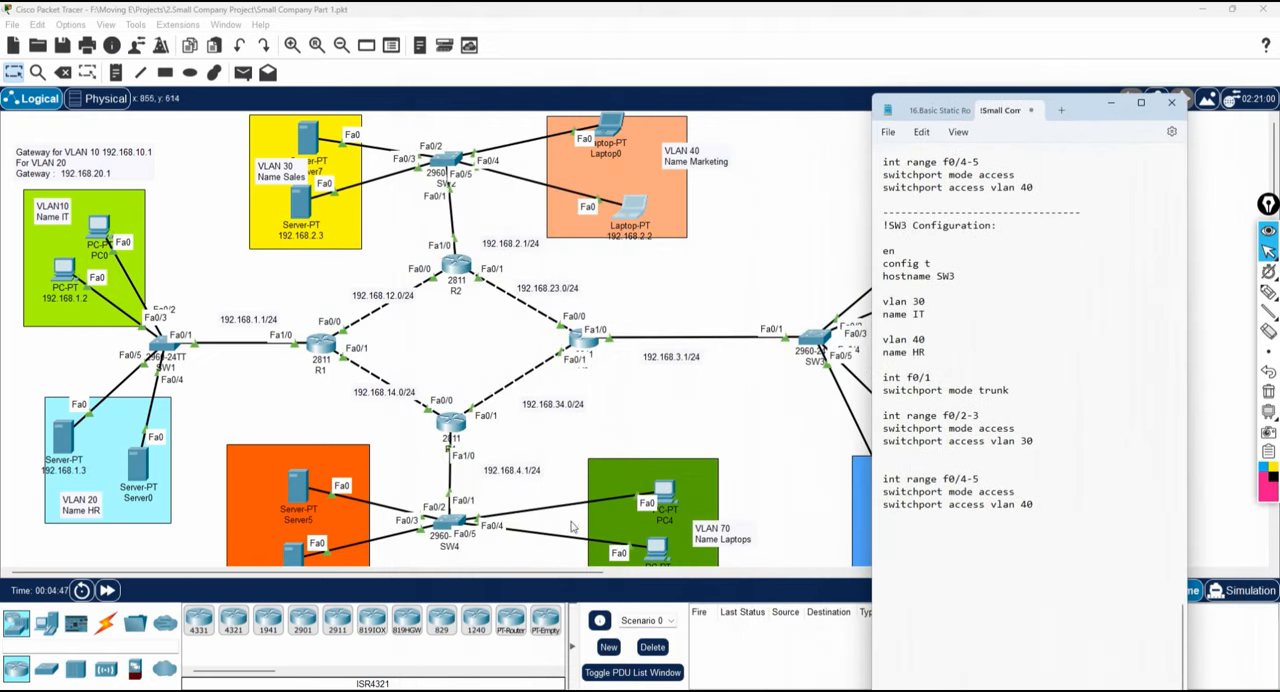
{"action": "left_click_drag", "start_coordinate": [519, 575], "coordinate": [790, 590]}
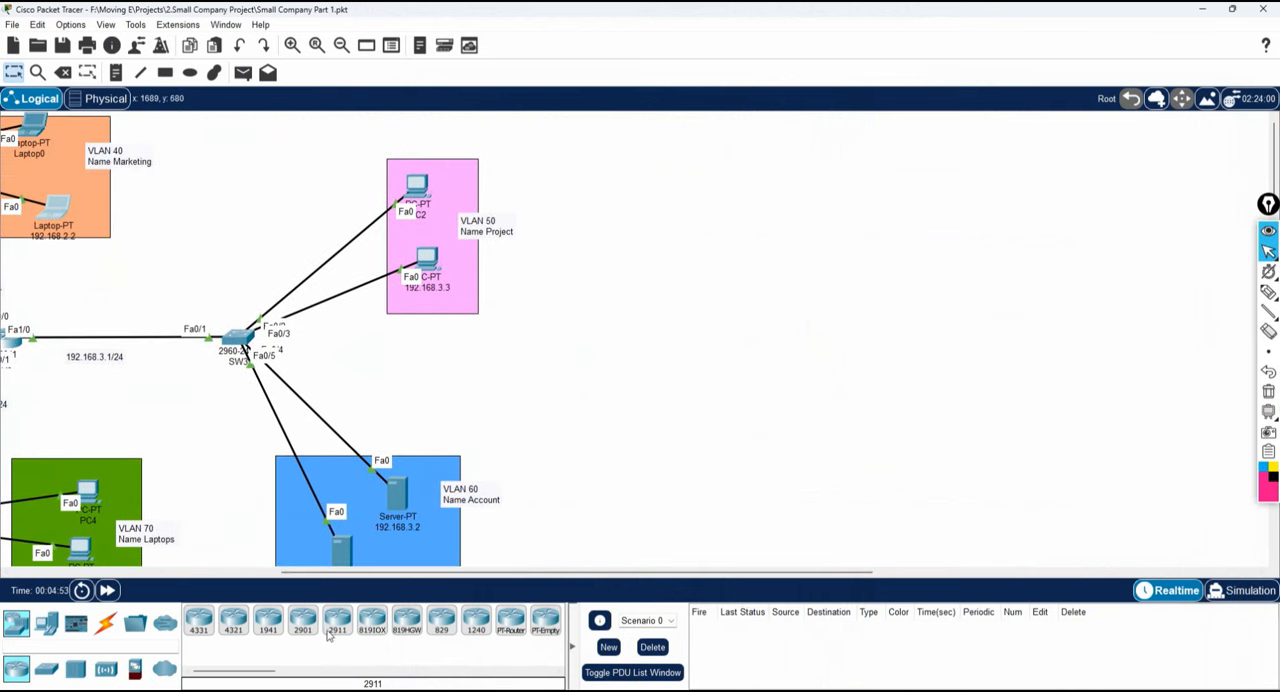
{"action": "left_click", "coordinate": [335, 690]}
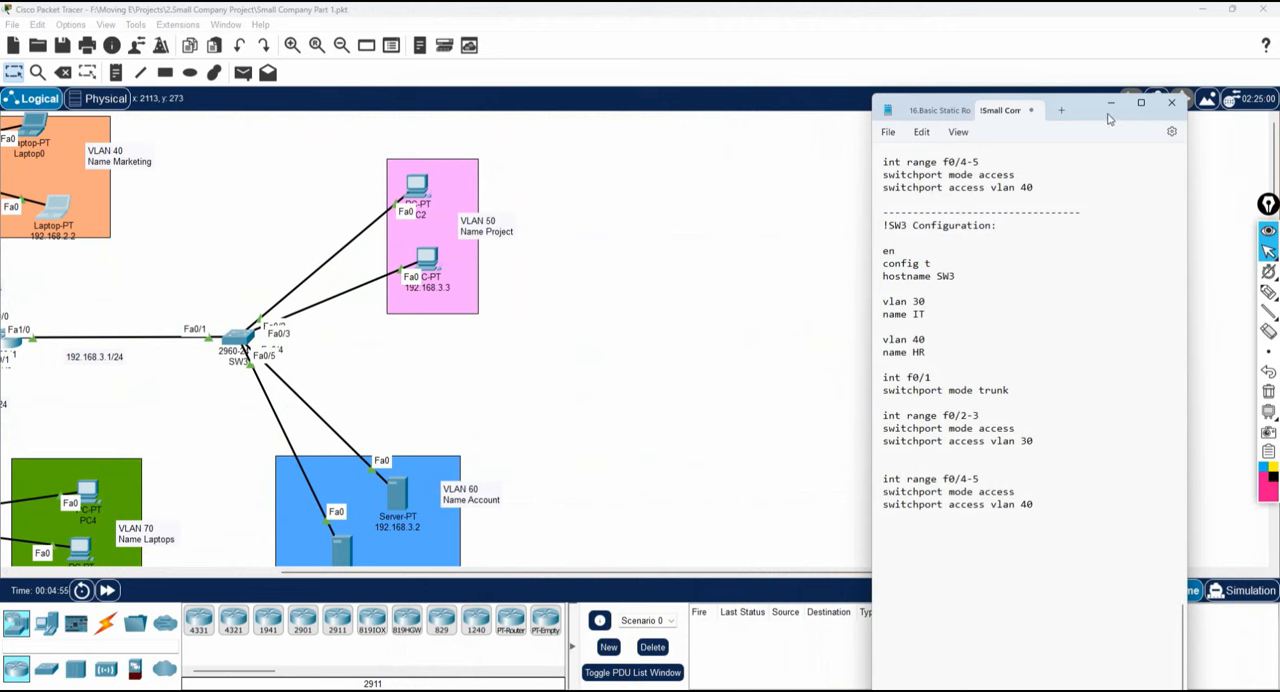
{"action": "left_click_drag", "start_coordinate": [1091, 117], "coordinate": [1052, 67]}
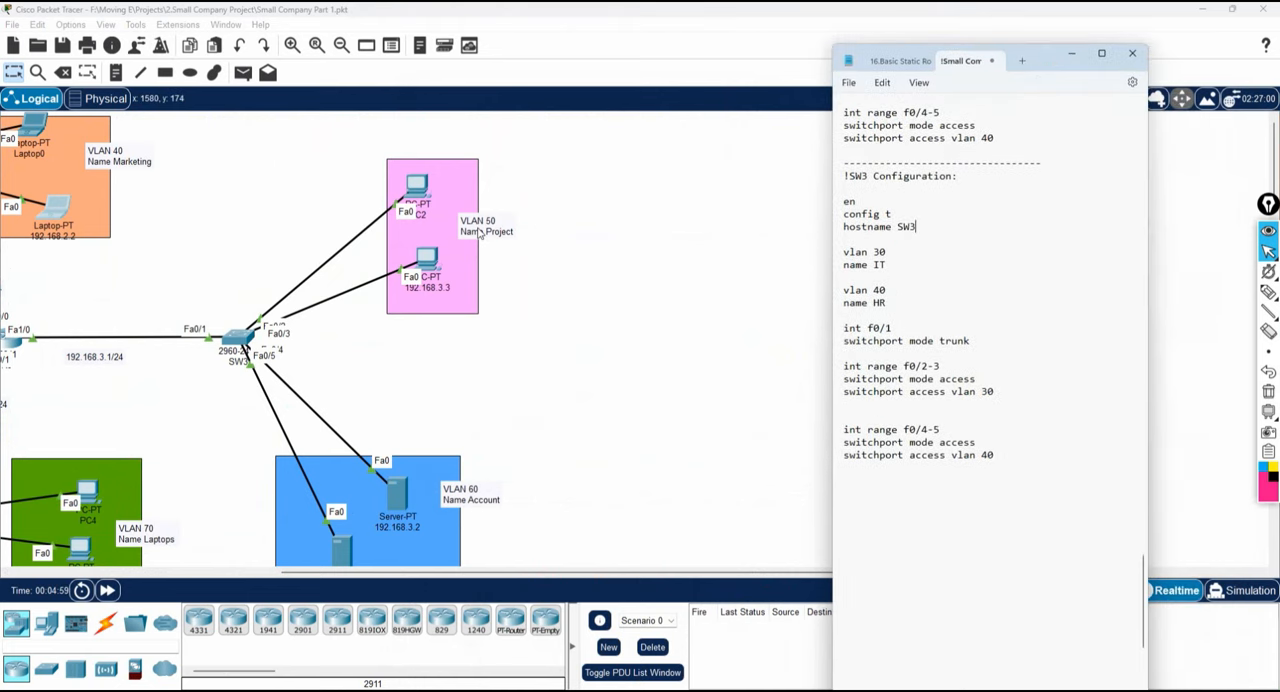
{"action": "left_click_drag", "start_coordinate": [880, 254], "coordinate": [875, 252]}
In the SW2 block, rename VLAN 30 to Sale and VLAN 40 to Marketing.
{"action": "scroll", "coordinate": [976, 314], "scroll_direction": "up", "scroll_amount": 10}
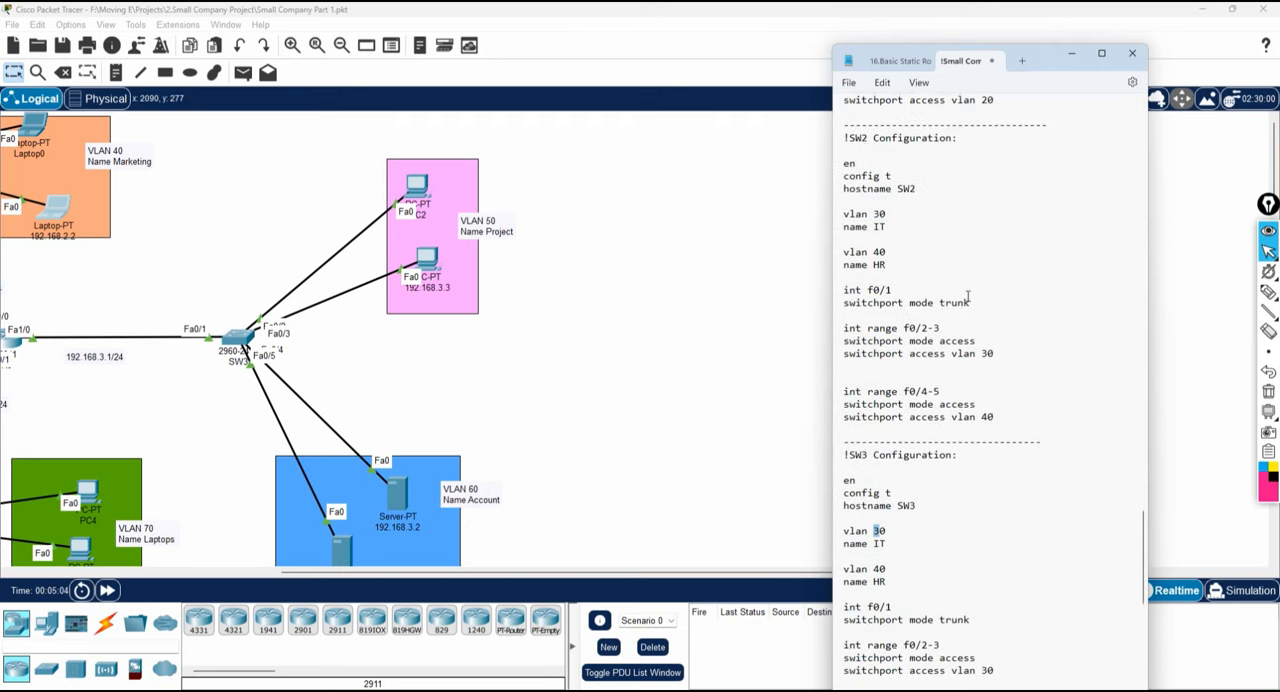
{"action": "left_click_drag", "start_coordinate": [507, 573], "coordinate": [390, 598]}
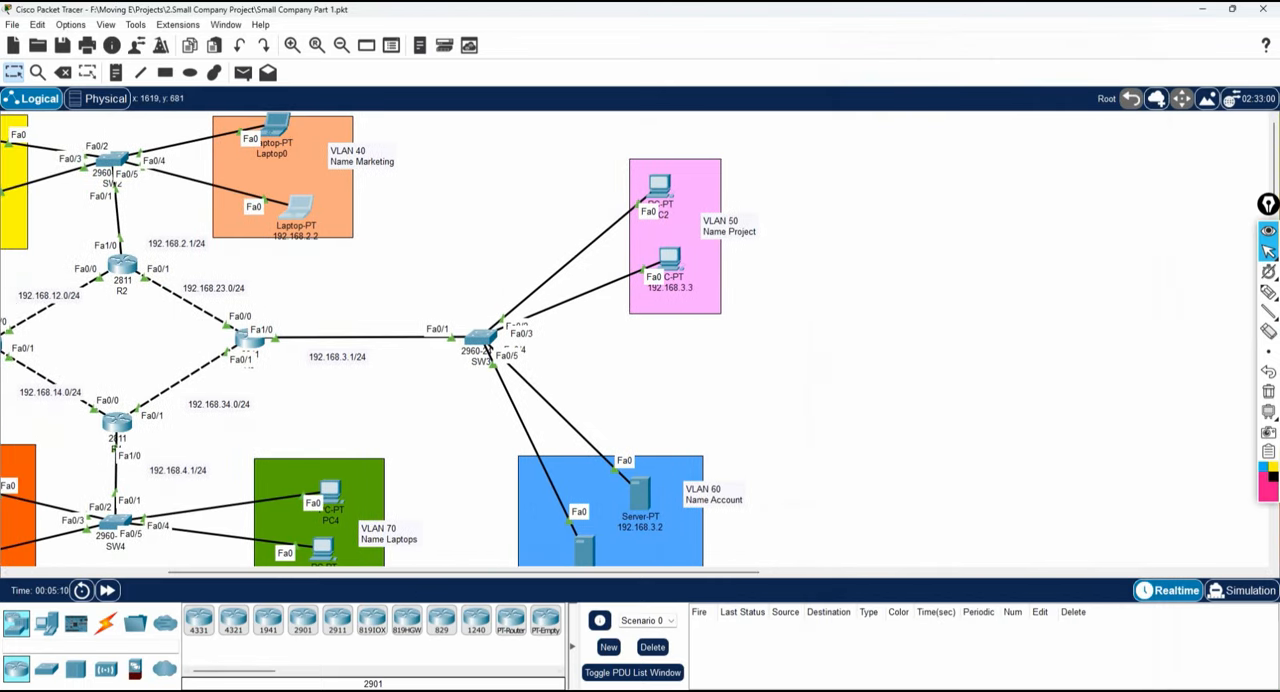
{"action": "key", "text": "alt+Tab"}
{"action": "scroll", "coordinate": [959, 341], "scroll_direction": "up", "scroll_amount": 1}
{"action": "scroll", "coordinate": [959, 342], "scroll_direction": "down", "scroll_amount": 5}
{"action": "scroll", "coordinate": [958, 341], "scroll_direction": "down", "scroll_amount": 3}
{"action": "scroll", "coordinate": [958, 341], "scroll_direction": "up", "scroll_amount": 5}
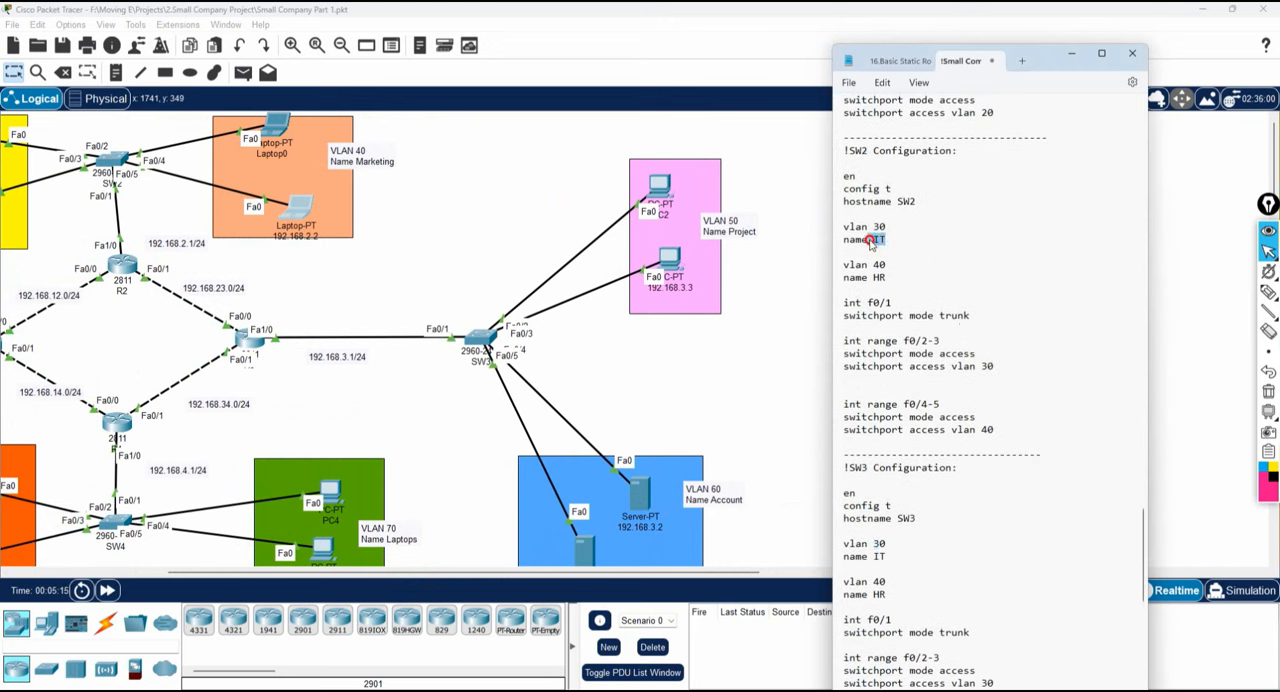
{"action": "type", "text": "Sale"}
{"action": "double_click", "coordinate": [877, 279]}
{"action": "type", "text": "Marketing"}
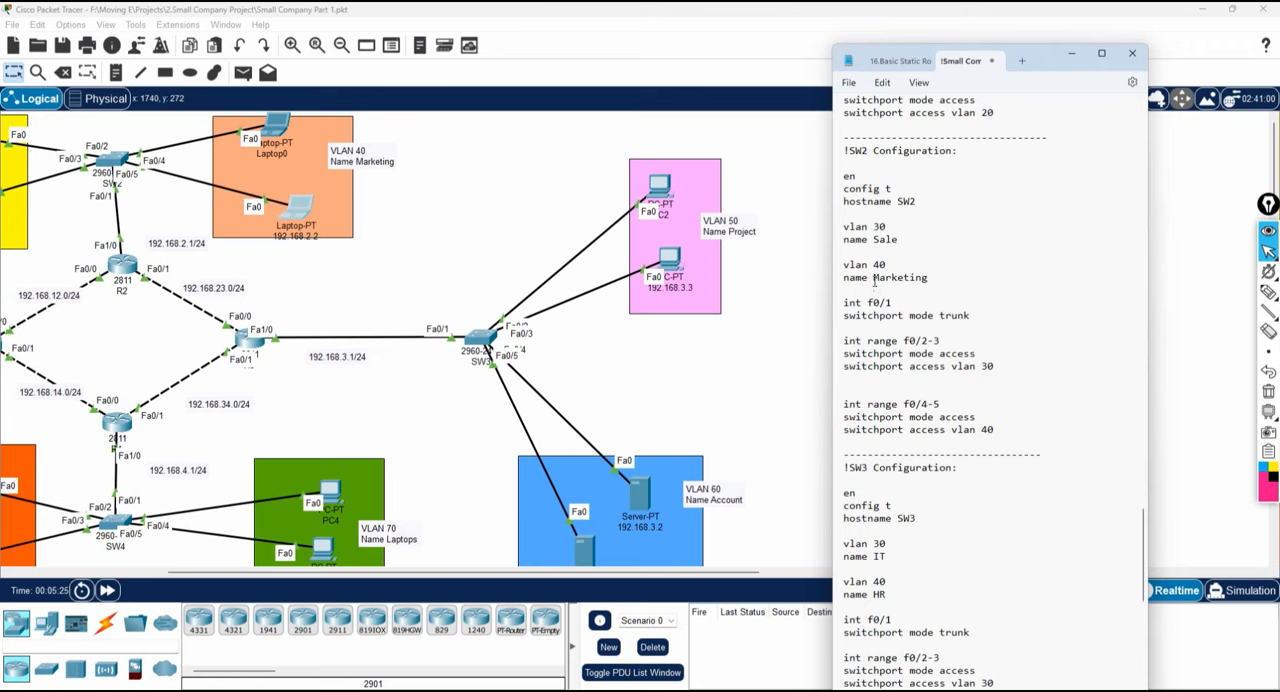
In the SW3 block, set the first VLAN to 50 with the name Project and name the second VLAN Account.
{"action": "scroll", "coordinate": [929, 517], "scroll_direction": "down", "scroll_amount": 1}
{"action": "scroll", "coordinate": [929, 517], "scroll_direction": "down", "scroll_amount": 3}
{"action": "double_click", "coordinate": [877, 391]}
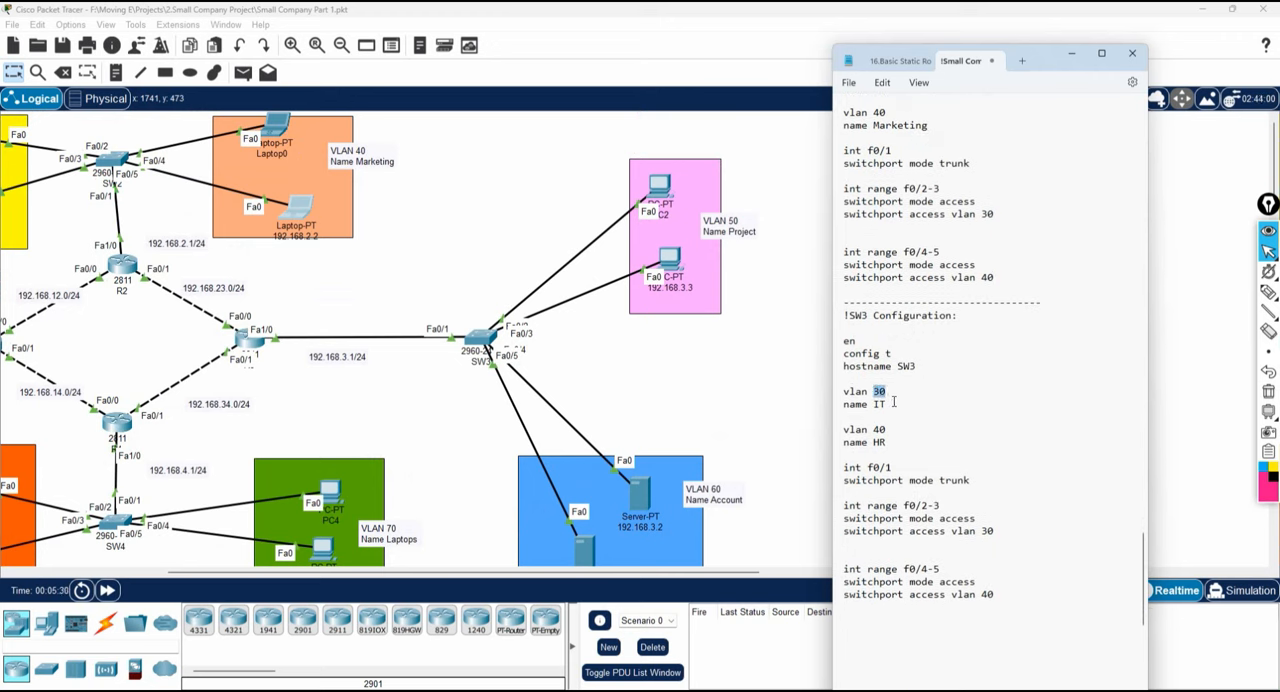
{"action": "type", "text": "50"}
{"action": "double_click", "coordinate": [880, 404]}
{"action": "type", "text": "Project"}
{"action": "double_click", "coordinate": [877, 446]}
{"action": "type", "text": "Account"}
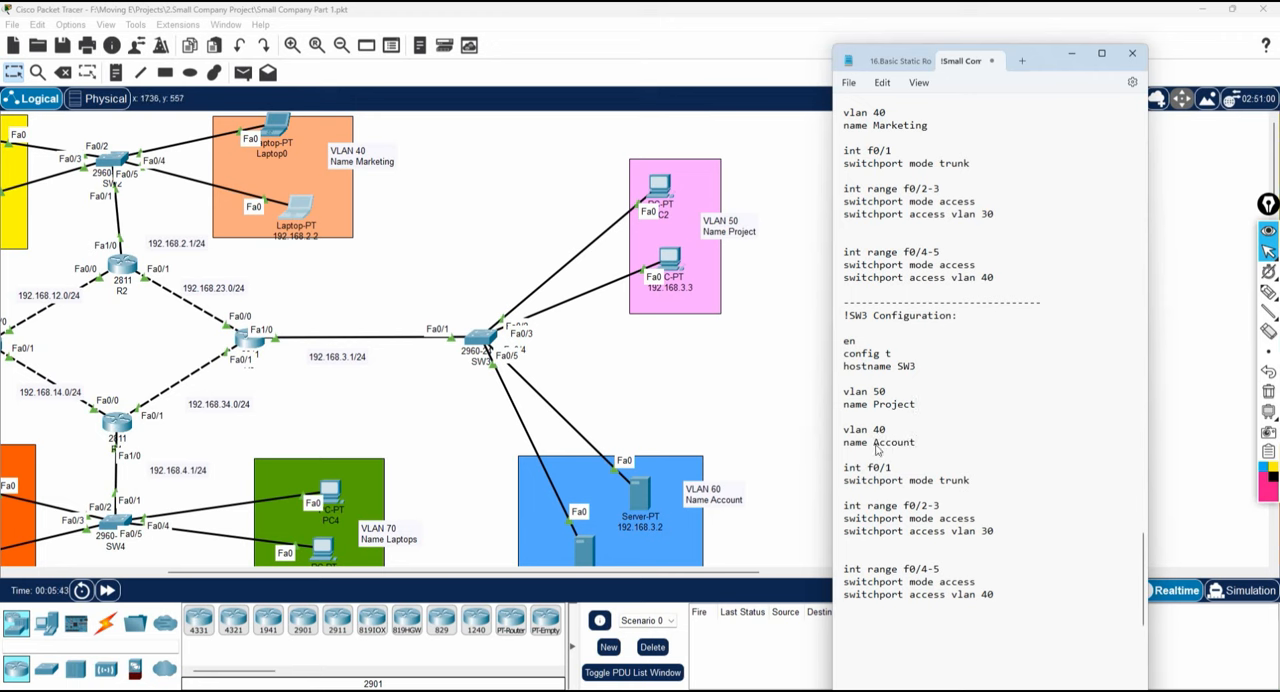
{"action": "left_click", "coordinate": [1076, 430]}
Highlight the SW3 f0/1 trunk lines, shift the 192.168.3.2 server and 192.168.3.3 PC slightly in the topology, and return to the notes.
{"action": "scroll", "coordinate": [914, 386], "scroll_direction": "down", "scroll_amount": 2}
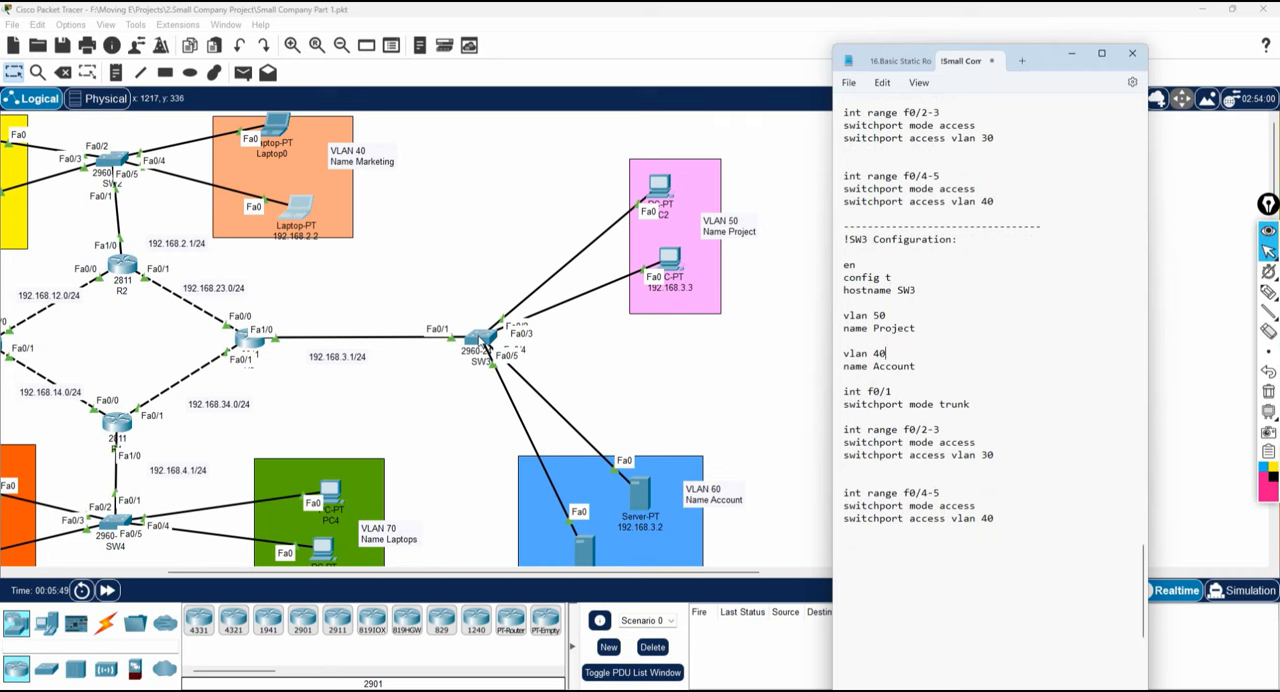
{"action": "double_click", "coordinate": [948, 405]}
{"action": "left_click_drag", "start_coordinate": [948, 405], "coordinate": [843, 391]}
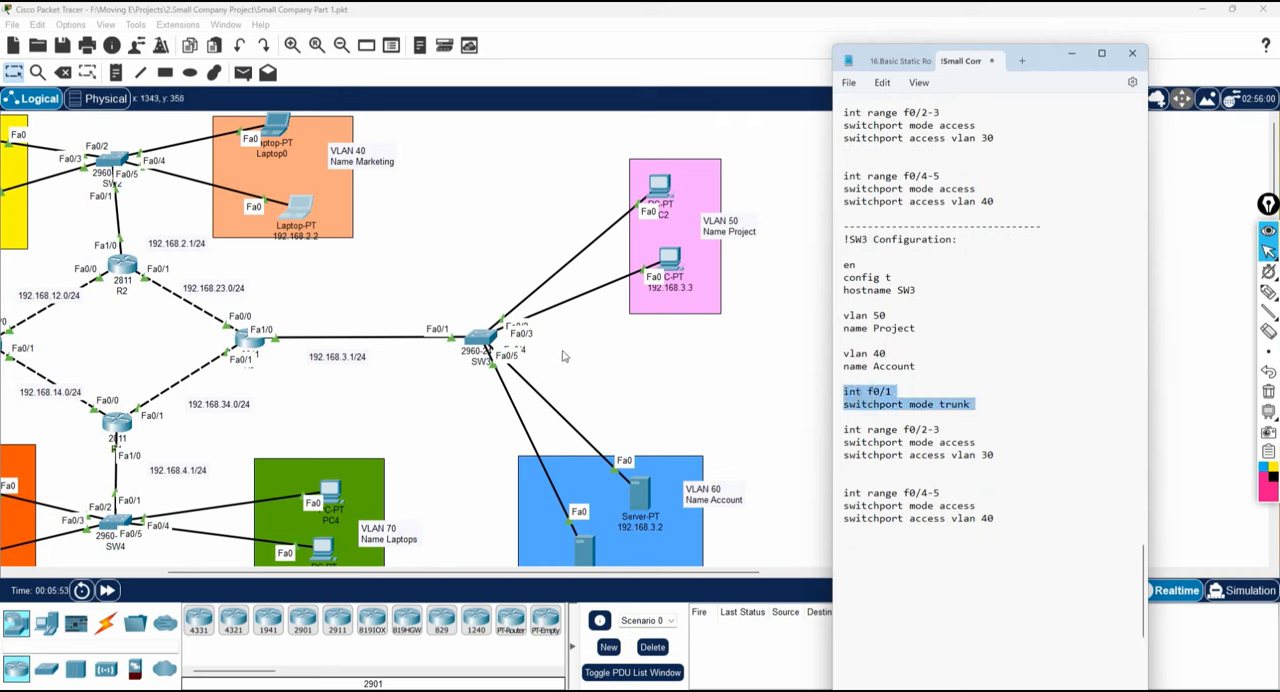
{"action": "left_click_drag", "start_coordinate": [637, 481], "coordinate": [656, 505]}
{"action": "mouse_move", "coordinate": [670, 262]}
{"action": "left_mouse_down"}
{"action": "mouse_move", "coordinate": [668, 342]}
{"action": "mouse_move", "coordinate": [684, 264]}
{"action": "left_mouse_up"}
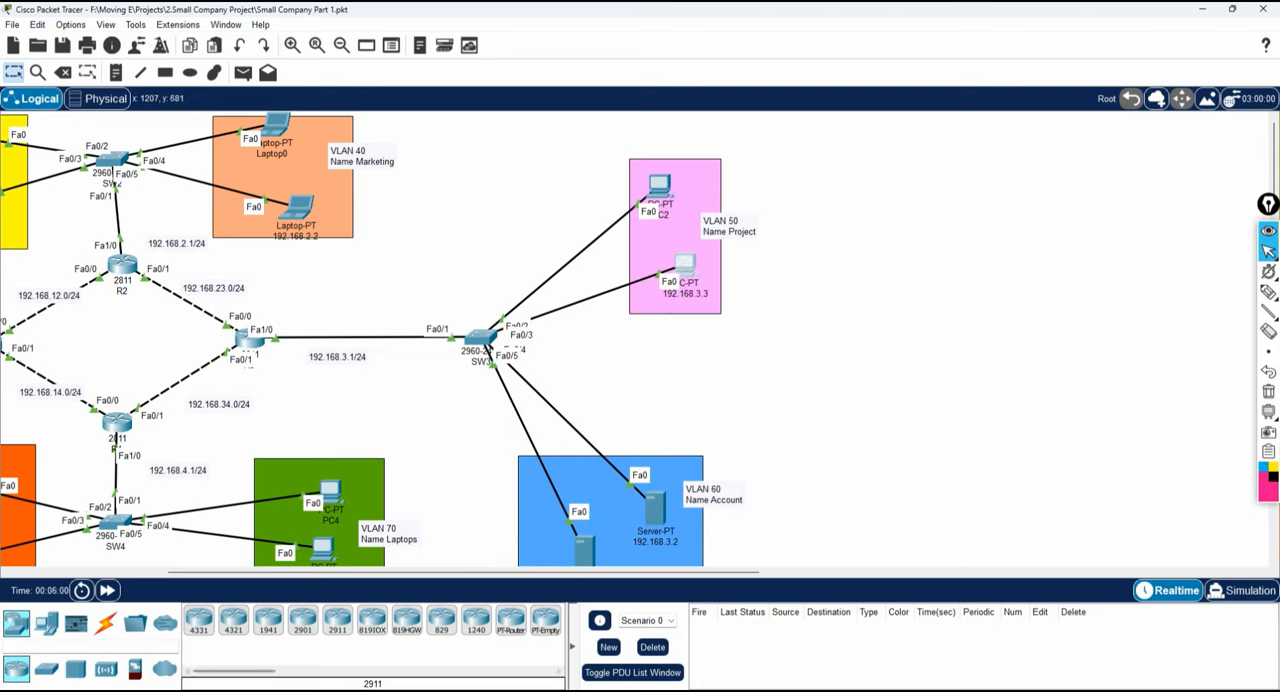
{"action": "key", "text": "alt+Tab"}
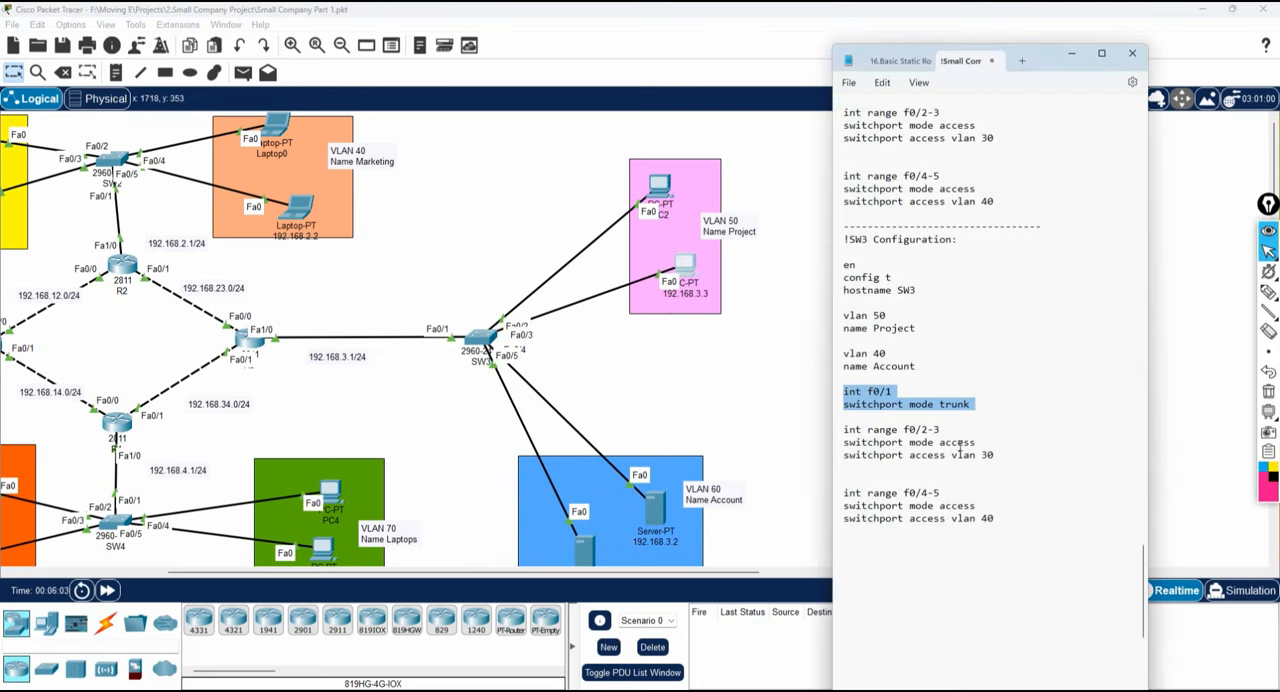
Set the SW3 access VLANs to 50 for f0/2-3 and 60 for f0/4-5, and change the Account VLAN number to 60.
{"action": "double_click", "coordinate": [986, 455]}
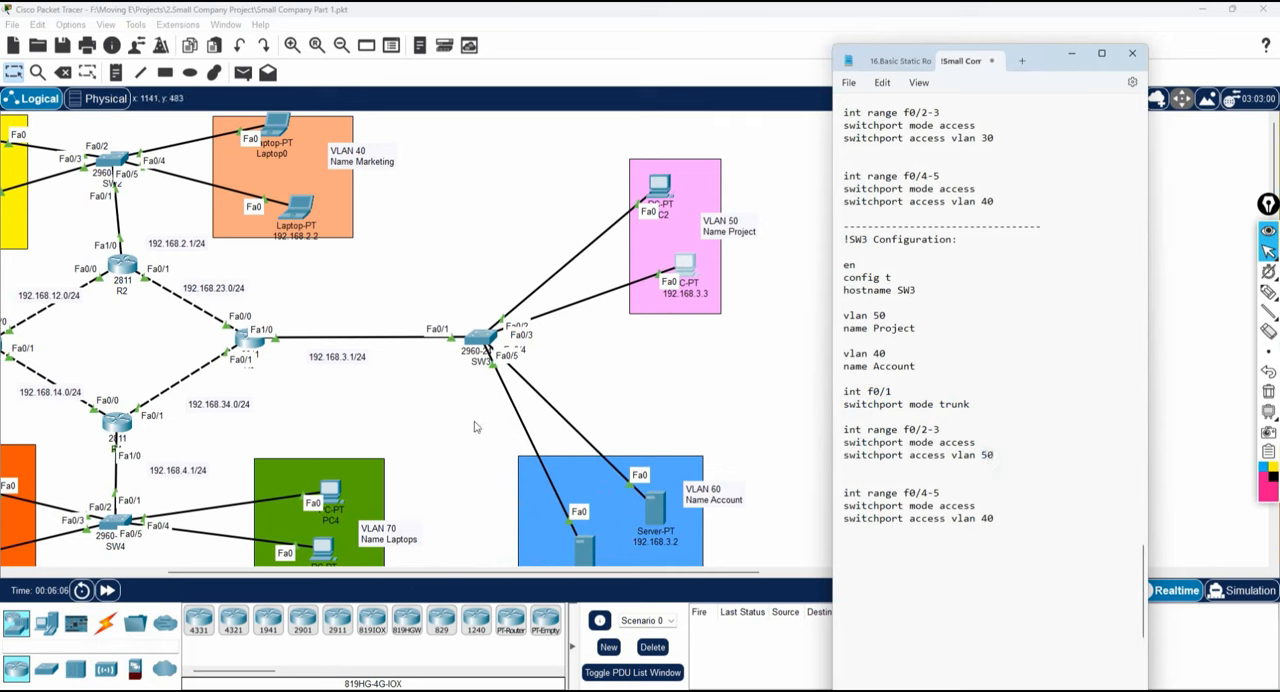
{"action": "double_click", "coordinate": [987, 518]}
{"action": "left_click_drag", "start_coordinate": [880, 354], "coordinate": [872, 356]}
Copy the entire SW3 configuration block from the notes.
{"action": "left_click_drag", "start_coordinate": [1005, 531], "coordinate": [843, 240]}
{"action": "right_click", "coordinate": [859, 298]}
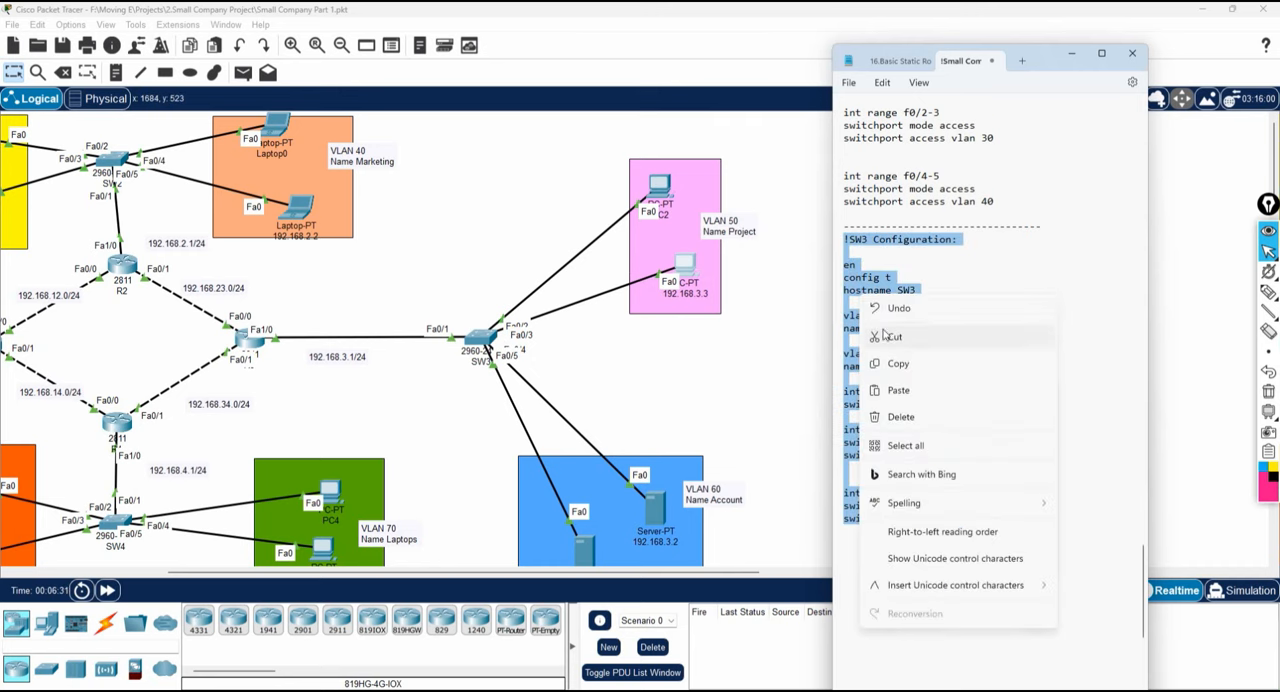
{"action": "left_click", "coordinate": [897, 364]}
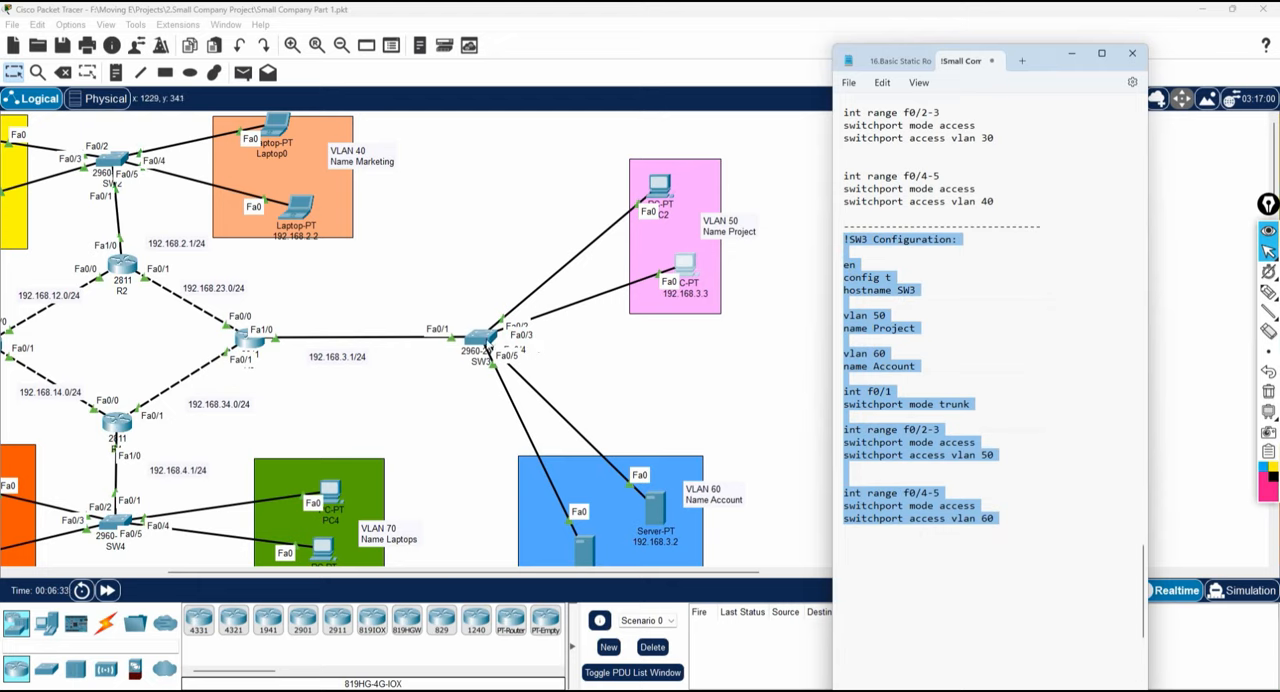
Open the SW3 switch's command line in a widened window and paste the copied configuration into it.
{"action": "left_click", "coordinate": [486, 342]}
{"action": "left_click", "coordinate": [560, 181]}
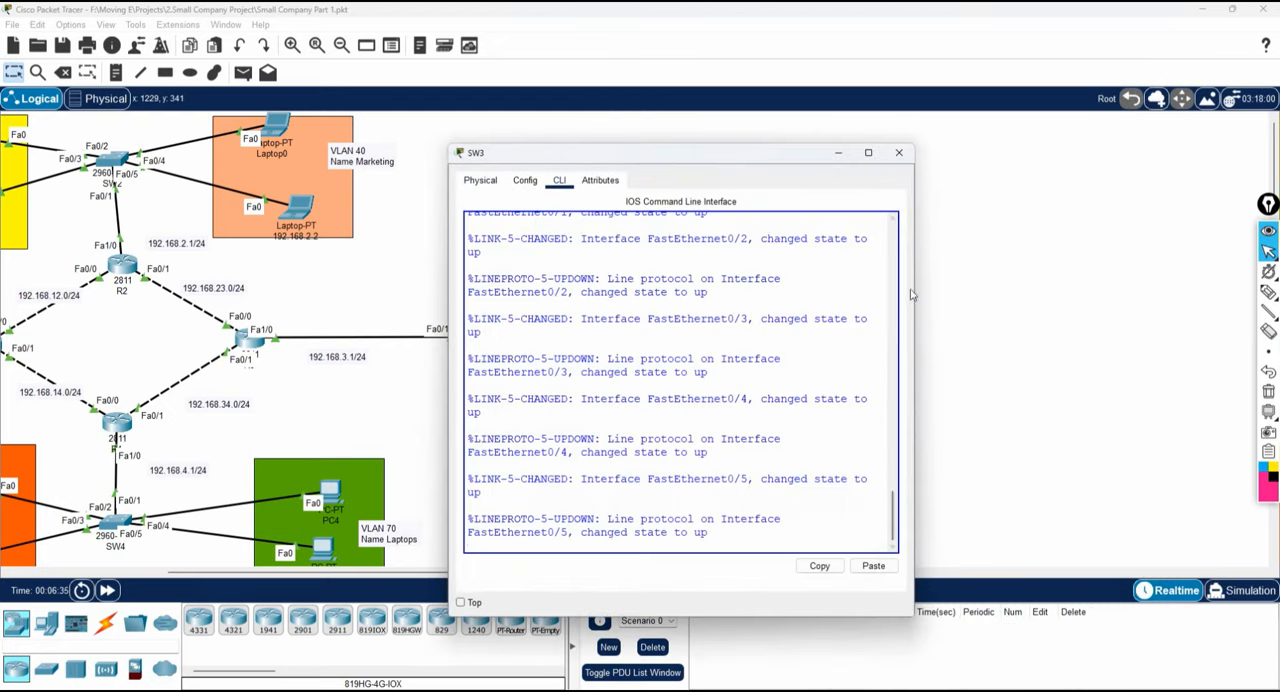
{"action": "left_click_drag", "start_coordinate": [916, 286], "coordinate": [1210, 310]}
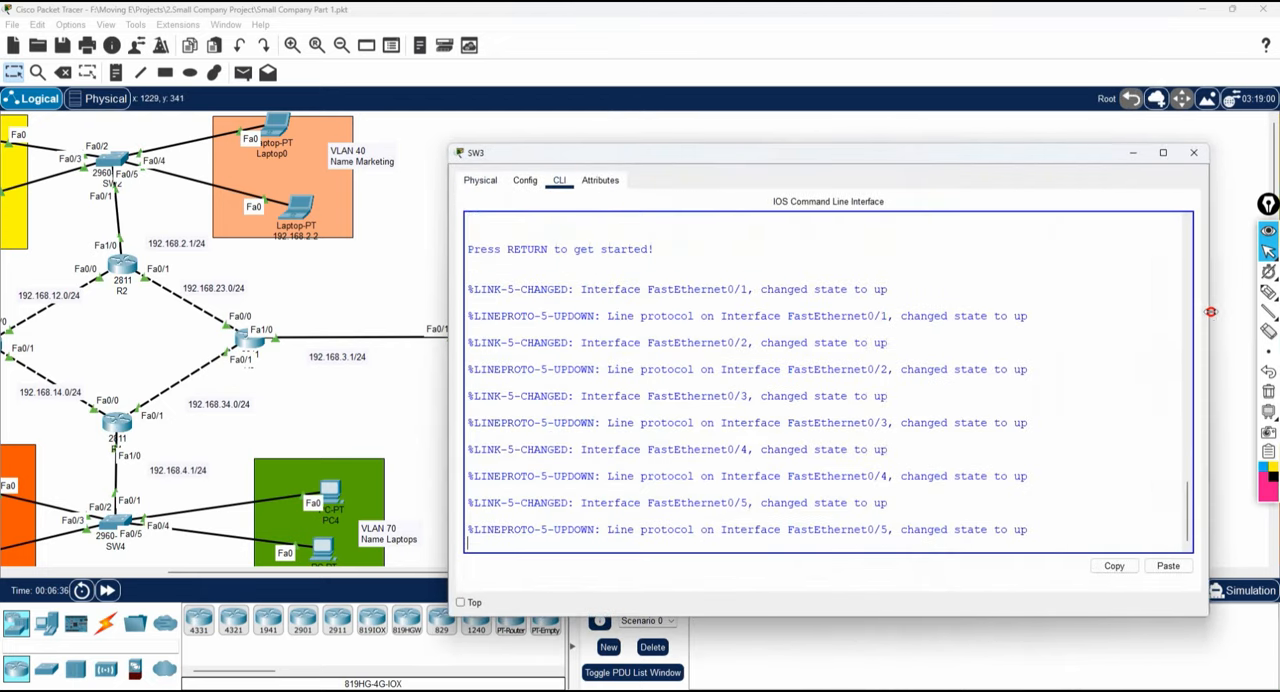
{"action": "key", "text": "Return"}
{"action": "key", "text": "Return"}
{"action": "key", "text": "Return"}
{"action": "key", "text": "Return"}
{"action": "right_click", "coordinate": [1028, 352]}
{"action": "left_click", "coordinate": [1054, 372]}
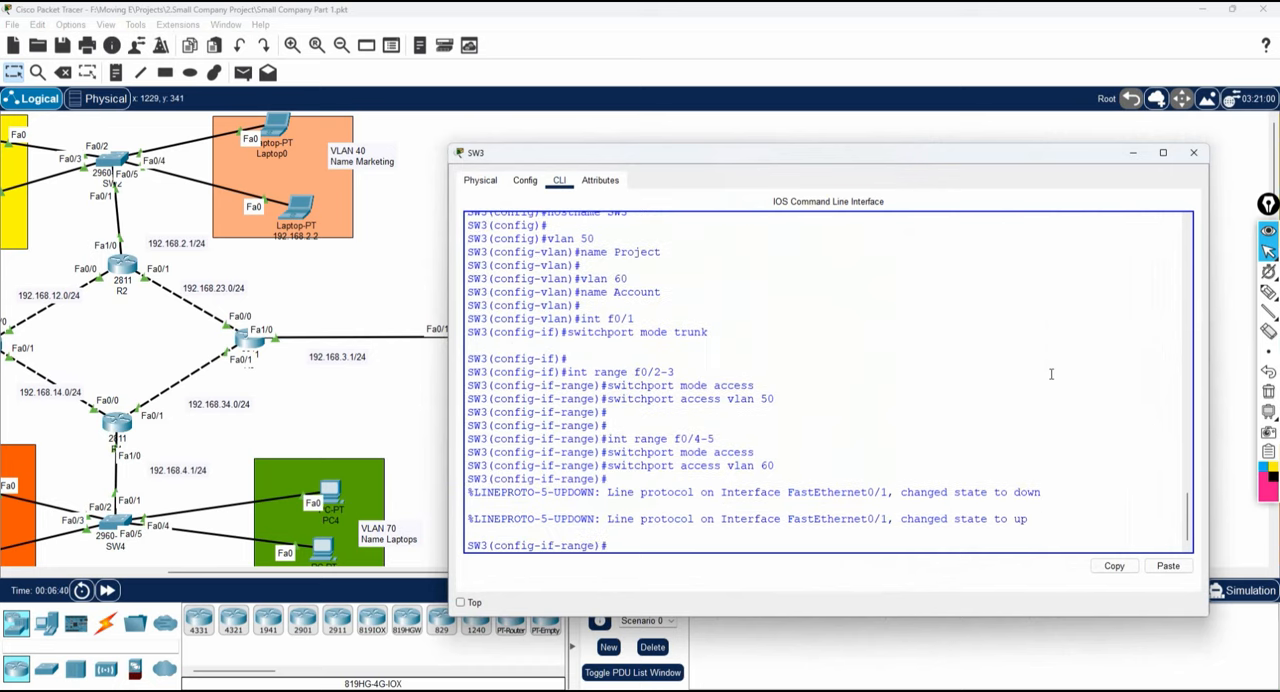
Review the pasted SW3 commands, save the configuration with "do wr", and minimize the SW3 window.
{"action": "scroll", "coordinate": [1051, 373], "scroll_direction": "up", "scroll_amount": 5}
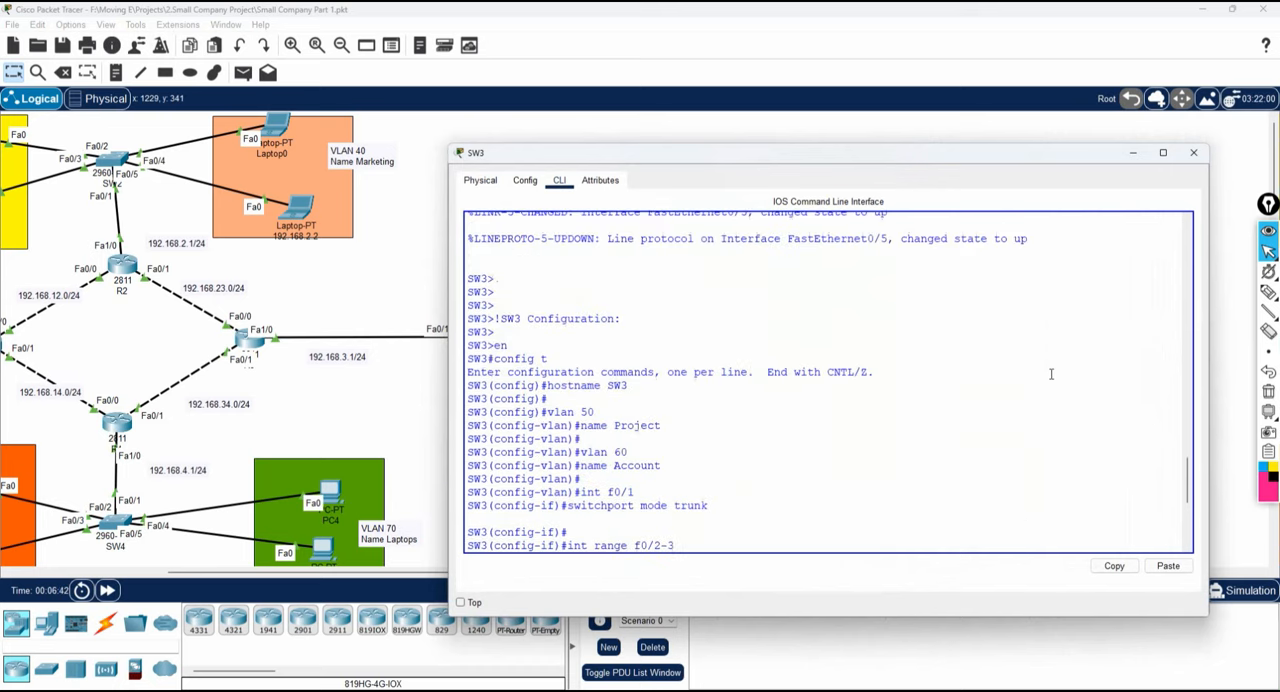
{"action": "scroll", "coordinate": [1051, 373], "scroll_direction": "down", "scroll_amount": 3}
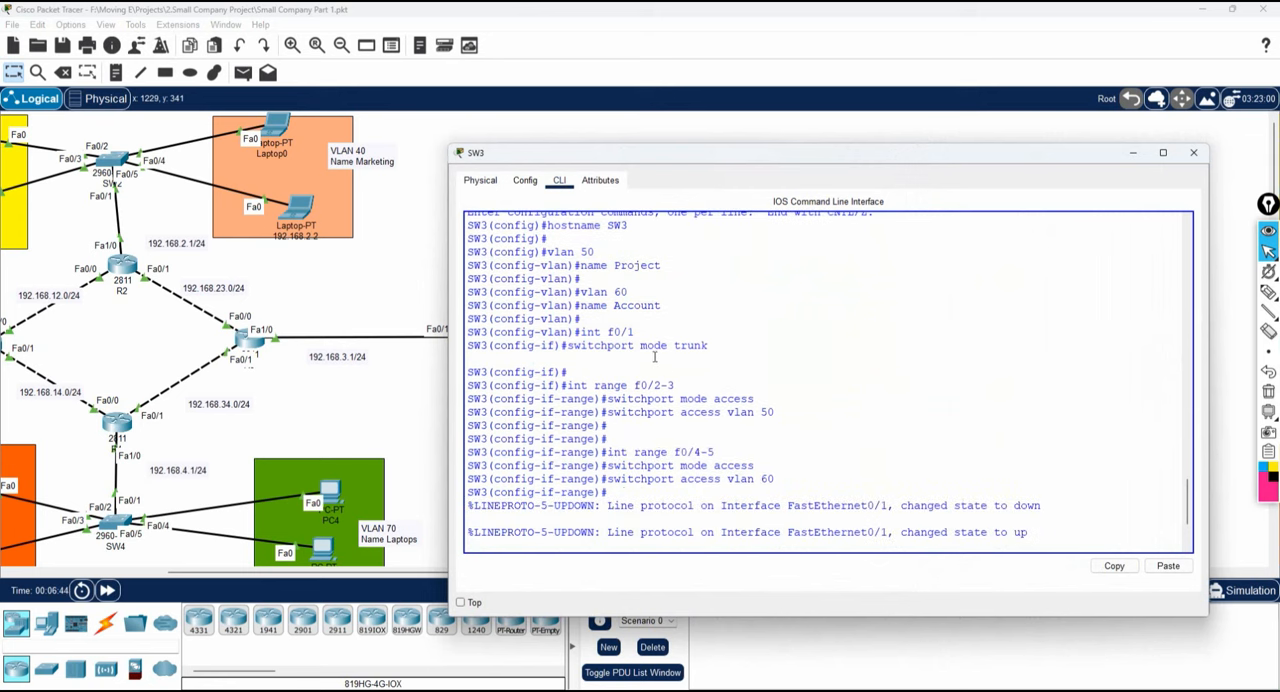
{"action": "key", "text": "Return"}
{"action": "key", "text": "Return"}
{"action": "key", "text": "Return"}
{"action": "key", "text": "Return"}
{"action": "key", "text": "Return"}
{"action": "key", "text": "Return"}
{"action": "key", "text": "Return"}
{"action": "key", "text": "Return"}
{"action": "key", "text": "Return"}
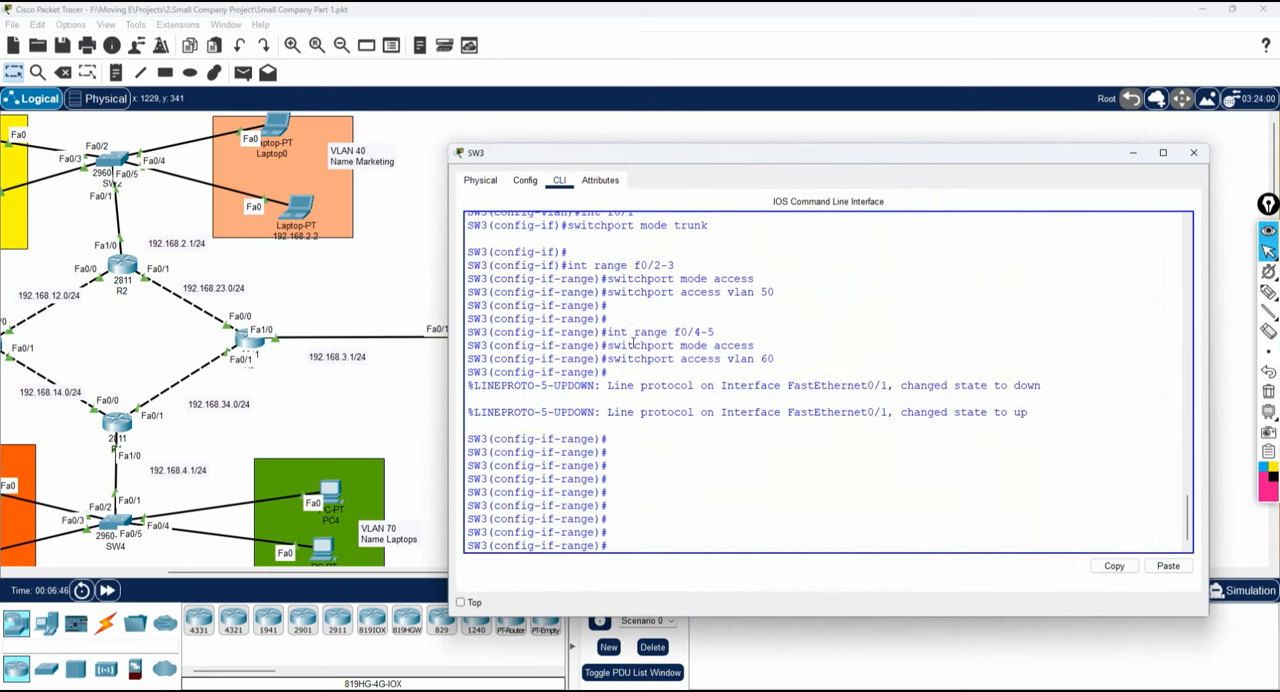
{"action": "type", "text": "do wr"}
{"action": "key", "text": "Return"}
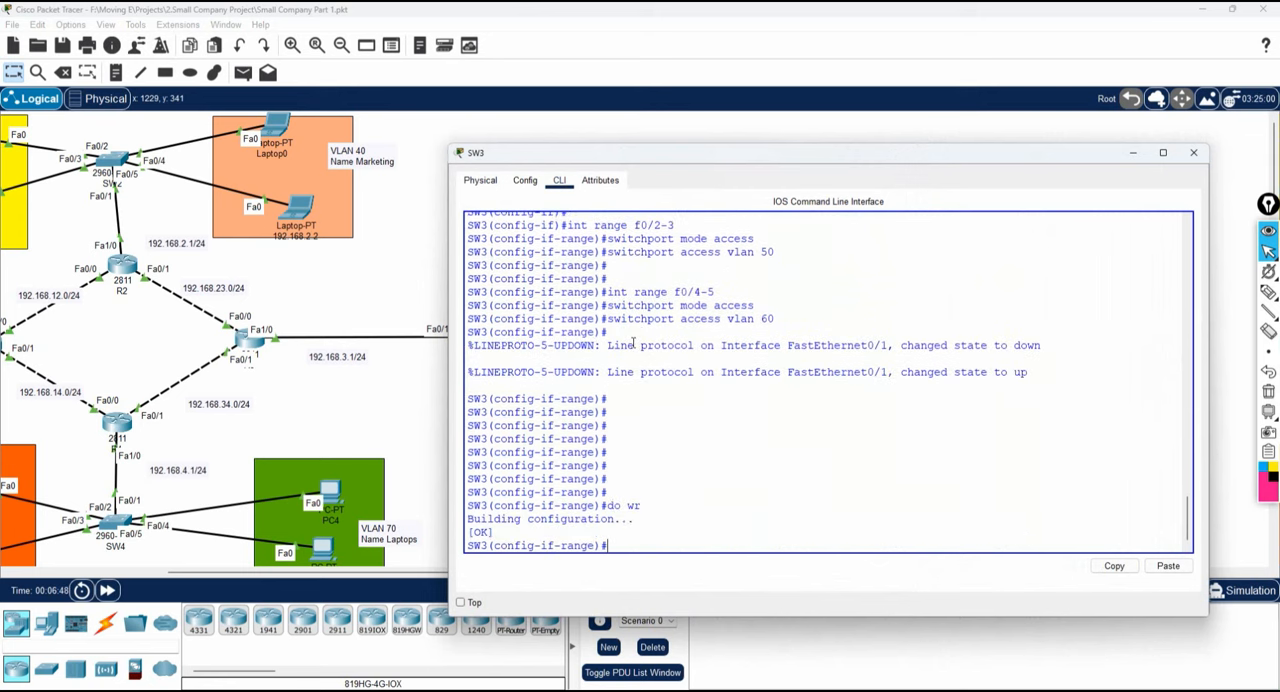
{"action": "left_click", "coordinate": [1133, 152]}
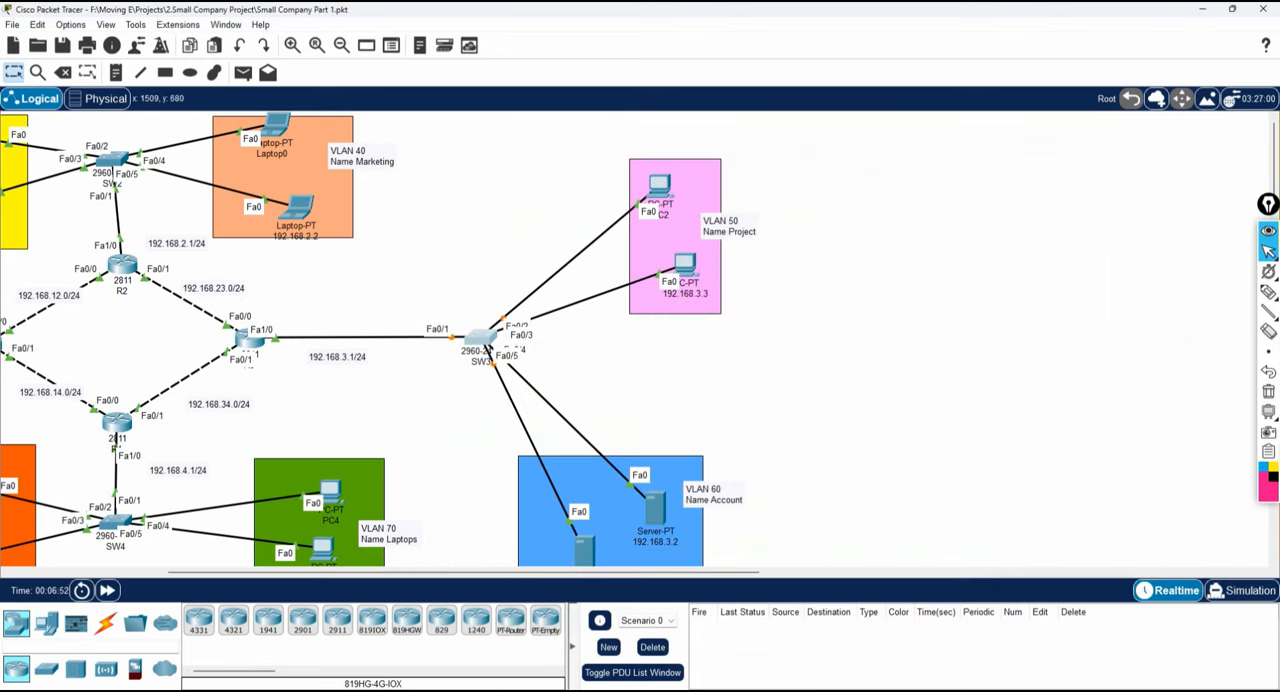
Look through the SW2 and SW3 notes, shift router R3 slightly toward SW3 in the topology, and return to the notes.
{"action": "left_click", "coordinate": [139, 688]}
{"action": "scroll", "coordinate": [1086, 337], "scroll_direction": "up", "scroll_amount": 5}
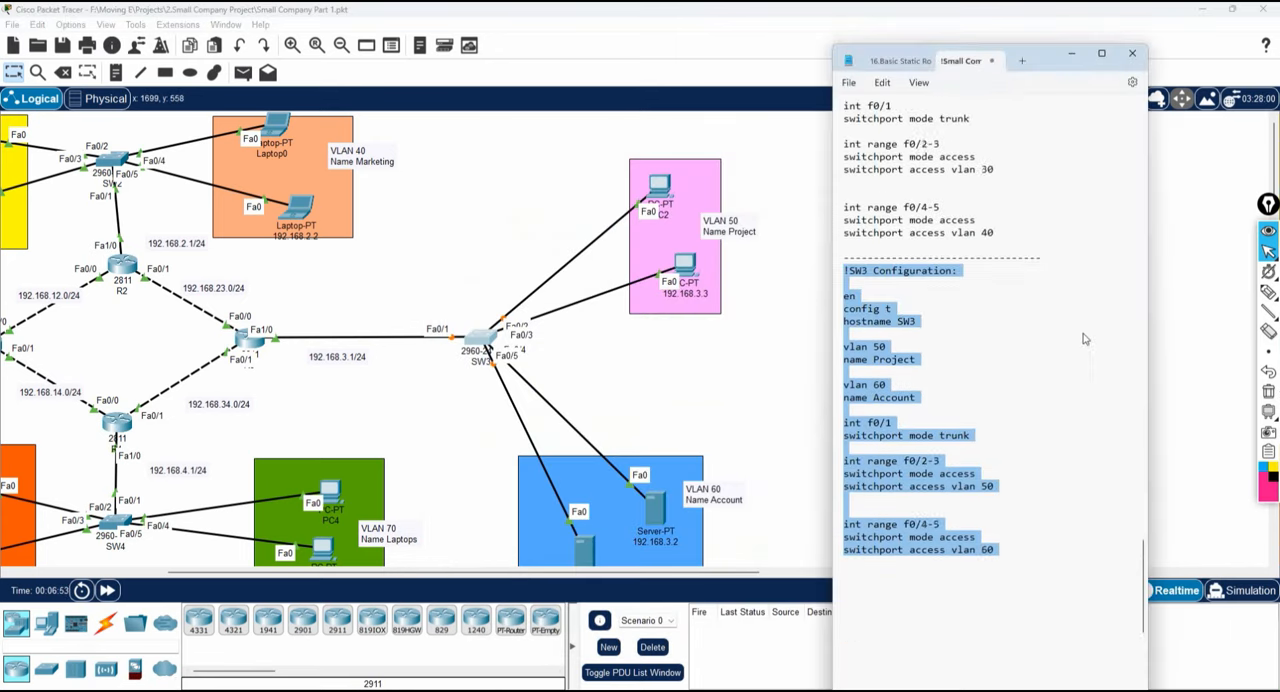
{"action": "scroll", "coordinate": [1027, 337], "scroll_direction": "up", "scroll_amount": 3}
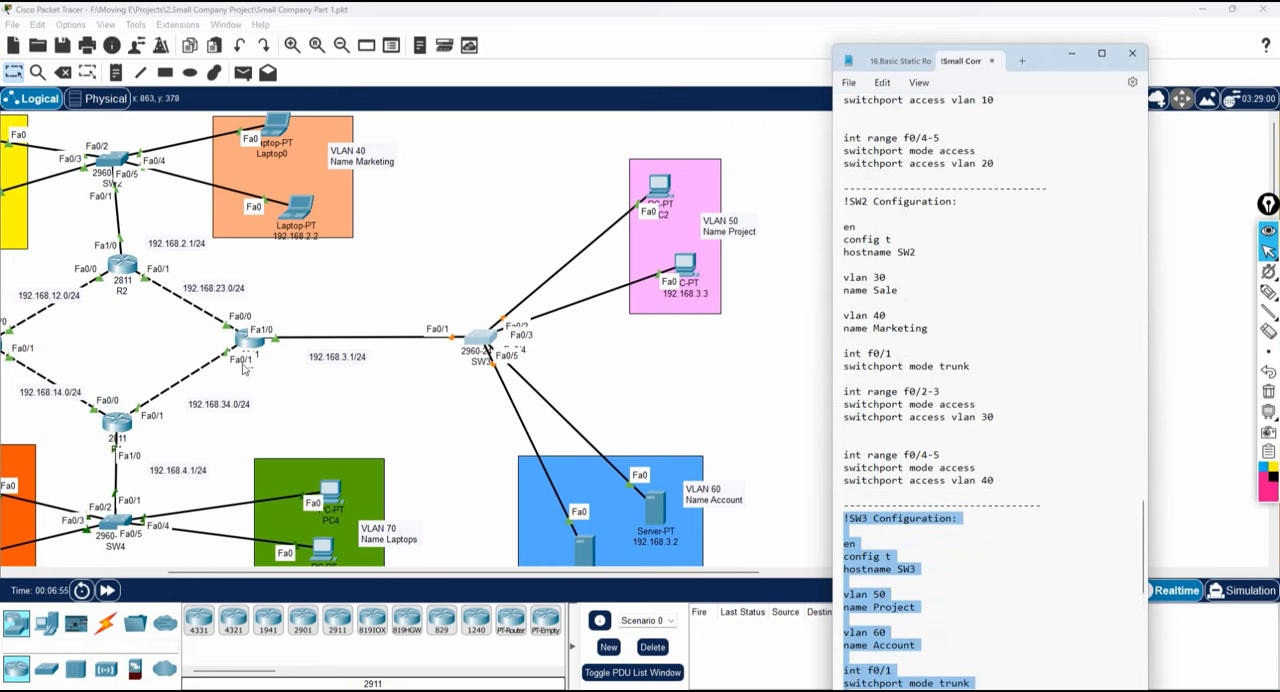
{"action": "mouse_move", "coordinate": [250, 342]}
{"action": "left_mouse_down"}
{"action": "mouse_move", "coordinate": [287, 374]}
{"action": "mouse_move", "coordinate": [274, 337]}
{"action": "left_mouse_up"}
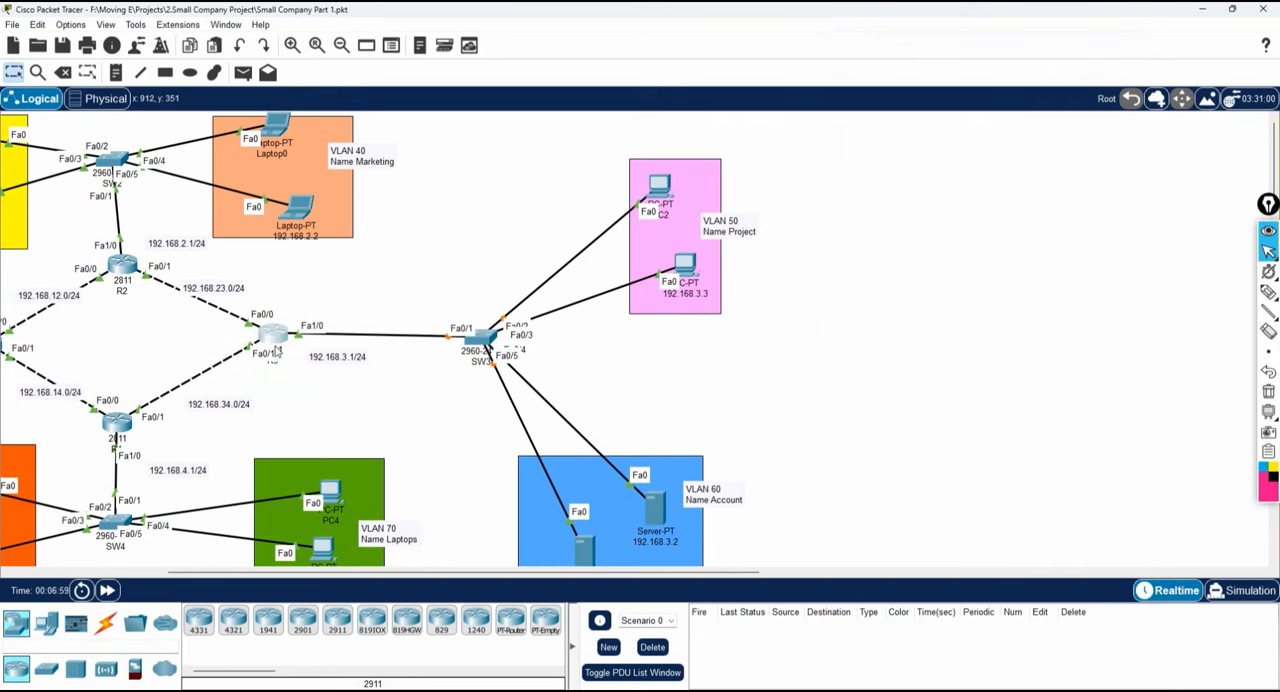
{"action": "left_click", "coordinate": [207, 684]}
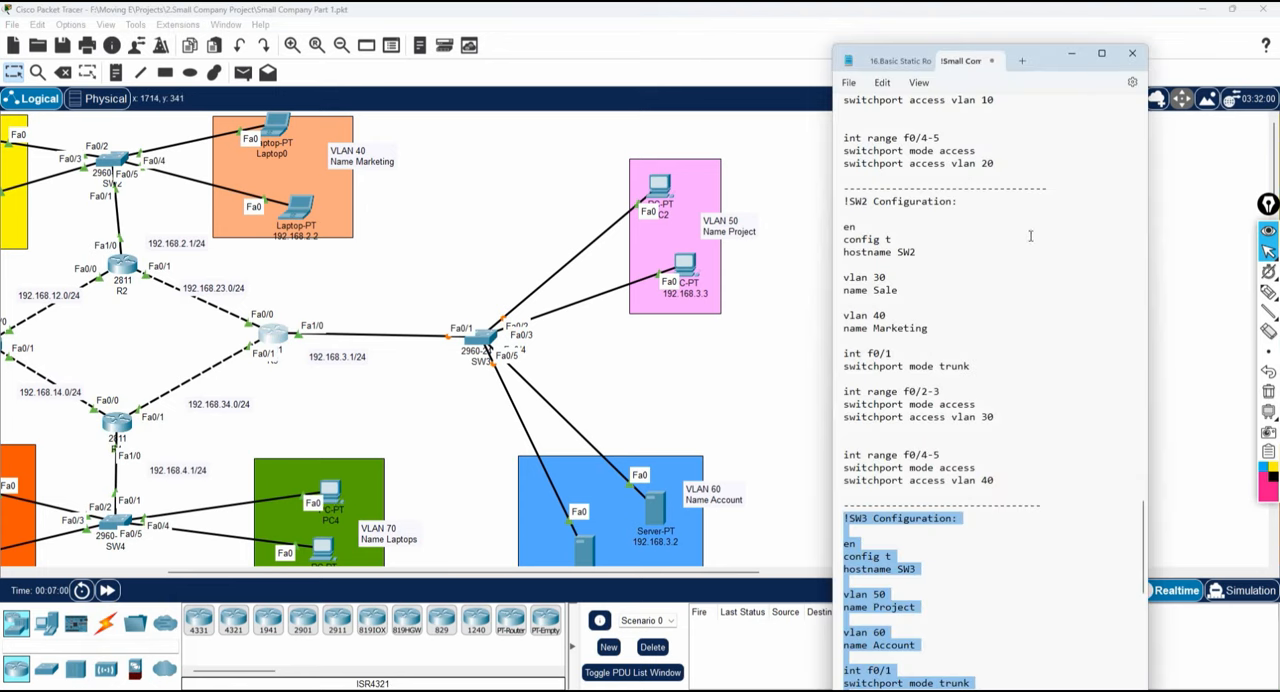
Find the R3 configuration in the notes and highlight its int f1/0 lines with the 192.168.3.1 255.255.255.0 address and no sh.
{"action": "scroll", "coordinate": [1030, 242], "scroll_direction": "up", "scroll_amount": 7}
{"action": "scroll", "coordinate": [1030, 242], "scroll_direction": "up", "scroll_amount": 15}
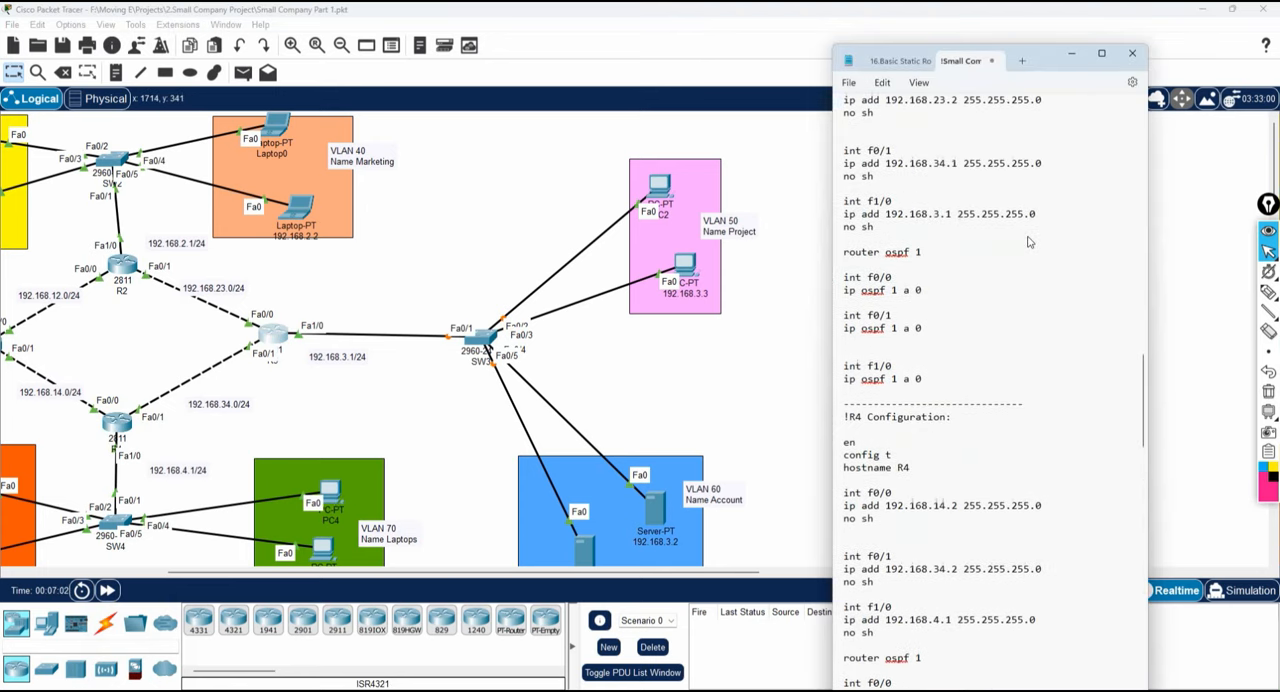
{"action": "scroll", "coordinate": [885, 336], "scroll_direction": "up", "scroll_amount": 4}
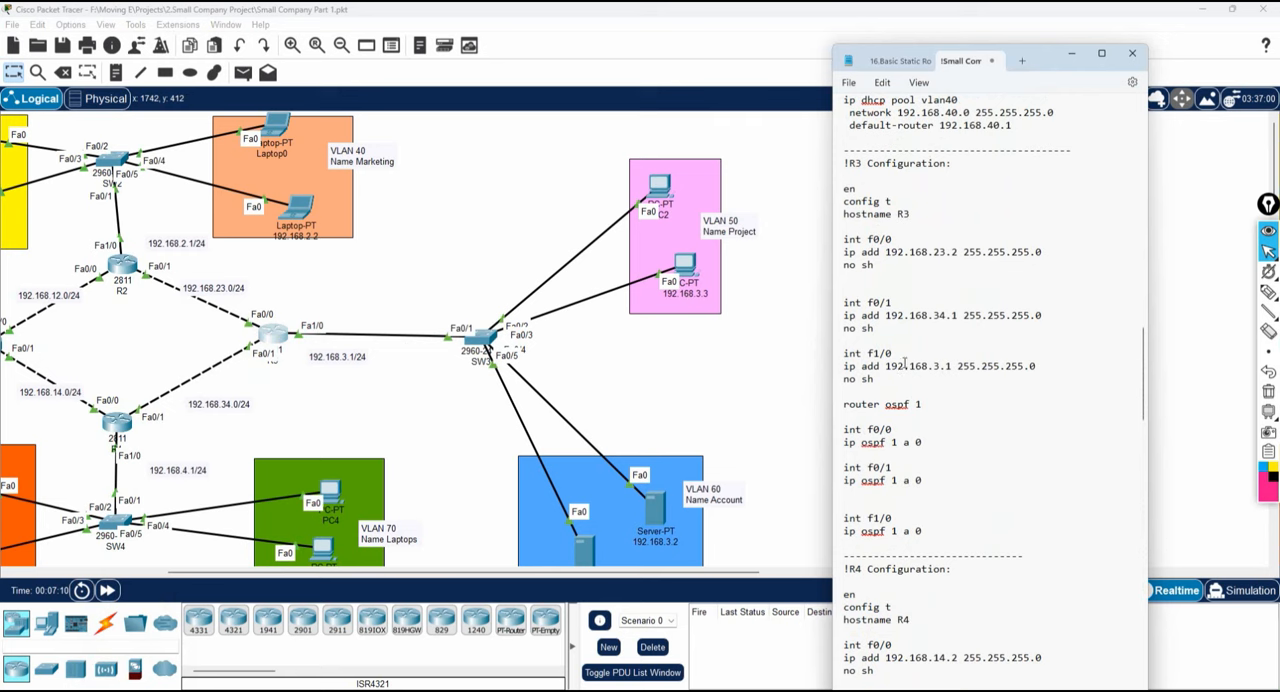
{"action": "left_click", "coordinate": [879, 383]}
{"action": "left_click_drag", "start_coordinate": [879, 383], "coordinate": [838, 355]}
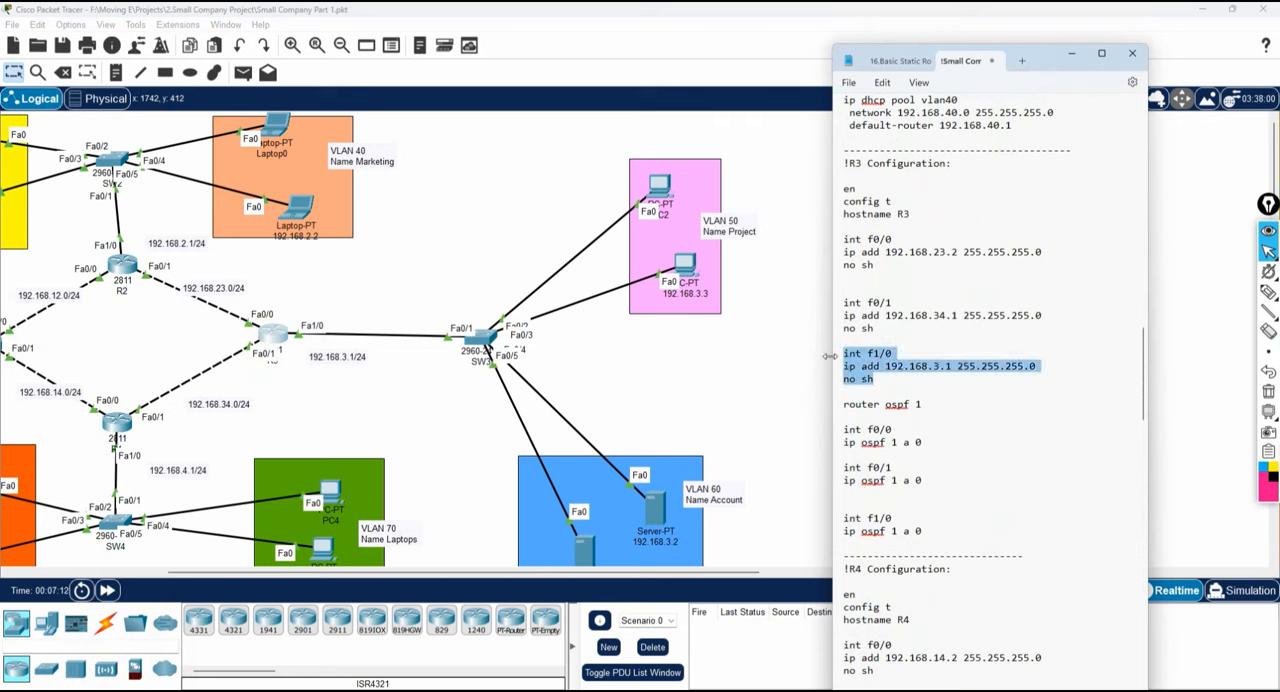
{"action": "left_click", "coordinate": [878, 372]}
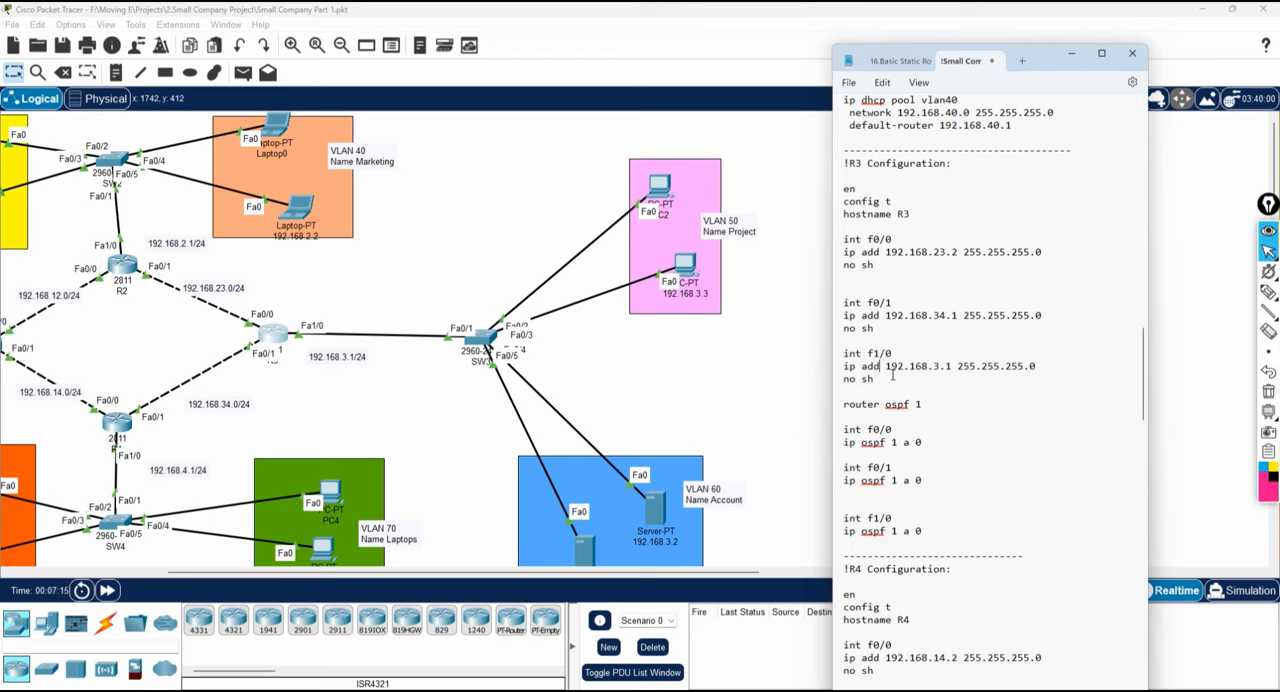
{"action": "left_click_drag", "start_coordinate": [893, 378], "coordinate": [837, 356]}
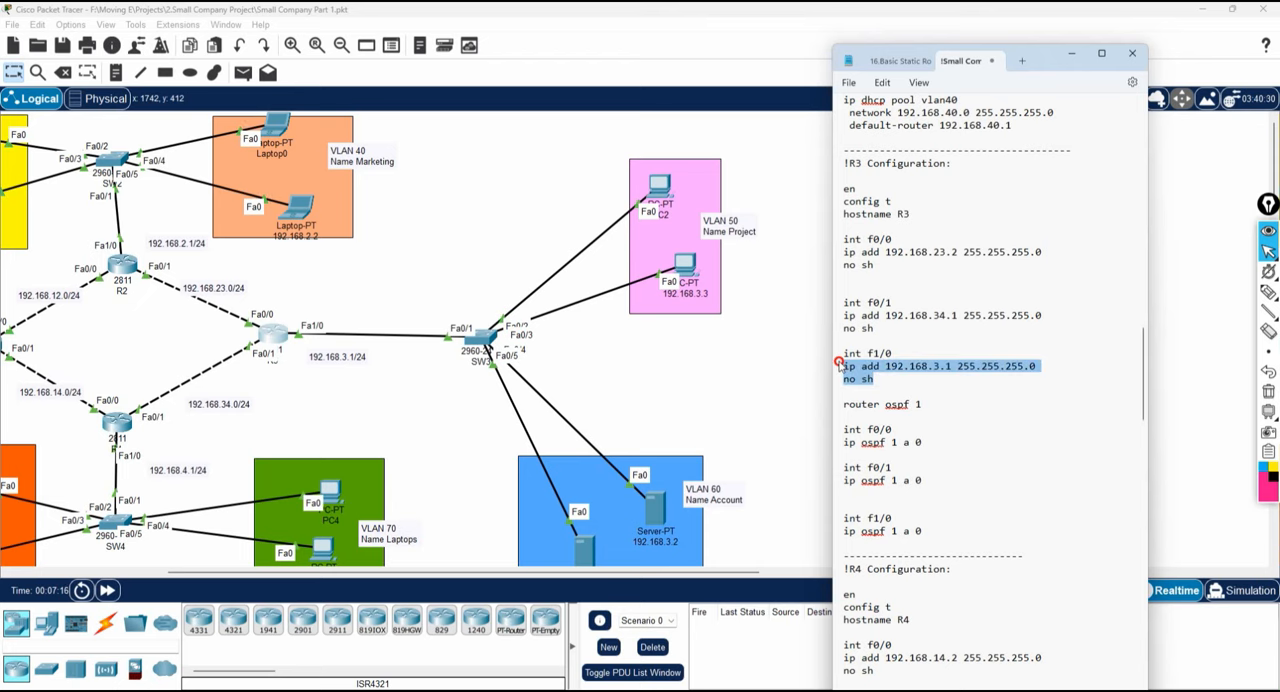
Open router R3's command line in a widened window placed over the VLAN 50 side of the topology.
{"action": "left_click", "coordinate": [271, 333]}
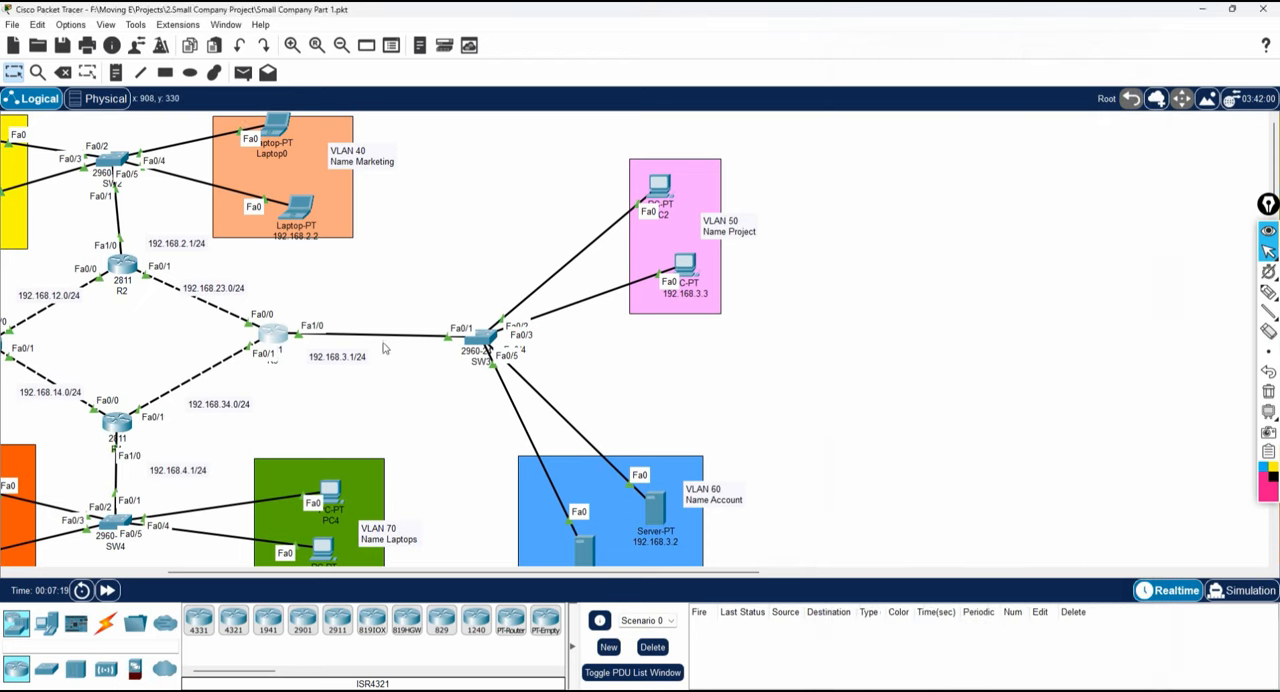
{"action": "left_click", "coordinate": [560, 183]}
{"action": "left_click_drag", "start_coordinate": [913, 320], "coordinate": [1108, 326]}
{"action": "left_click_drag", "start_coordinate": [677, 152], "coordinate": [820, 132]}
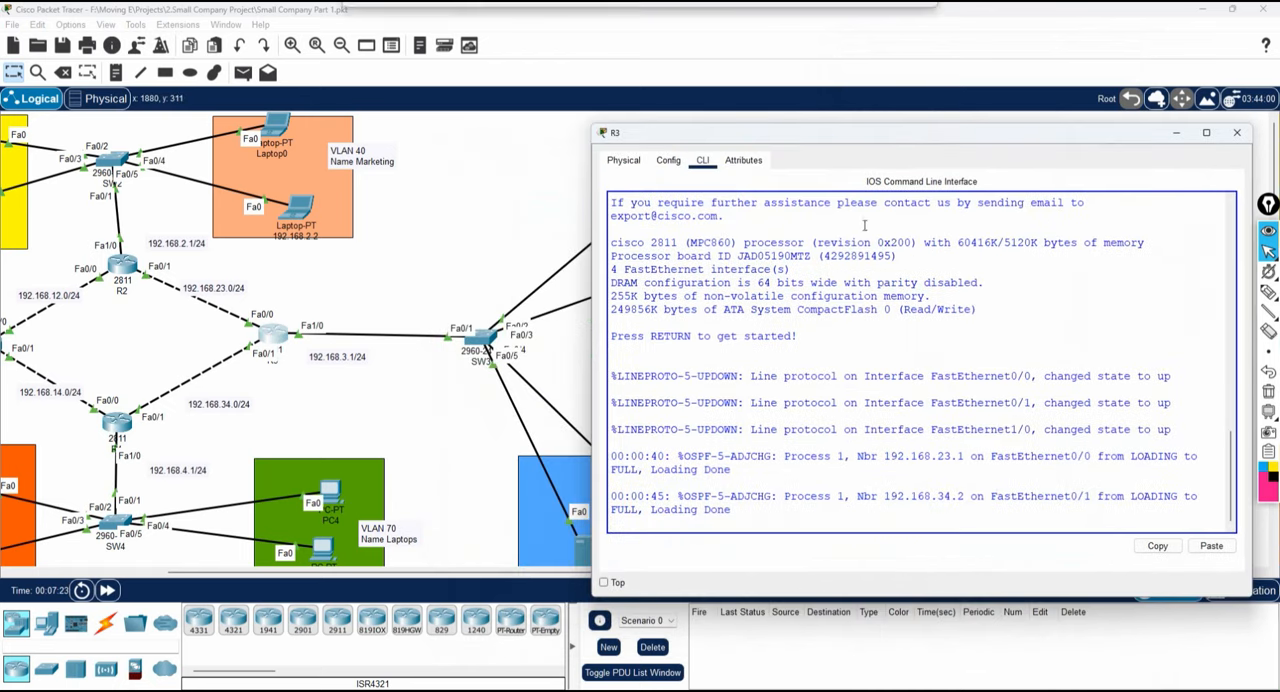
Enter privileged mode with "en" and global configuration mode with "config t" on R3.
{"action": "key", "text": "Return"}
{"action": "key", "text": "Return"}
{"action": "key", "text": "Return"}
{"action": "type", "text": "en"}
{"action": "key", "text": "Return"}
{"action": "type", "text": "config t"}
{"action": "key", "text": "Return"}
{"action": "type", "text": "host"}
{"action": "key", "text": "Tab"}
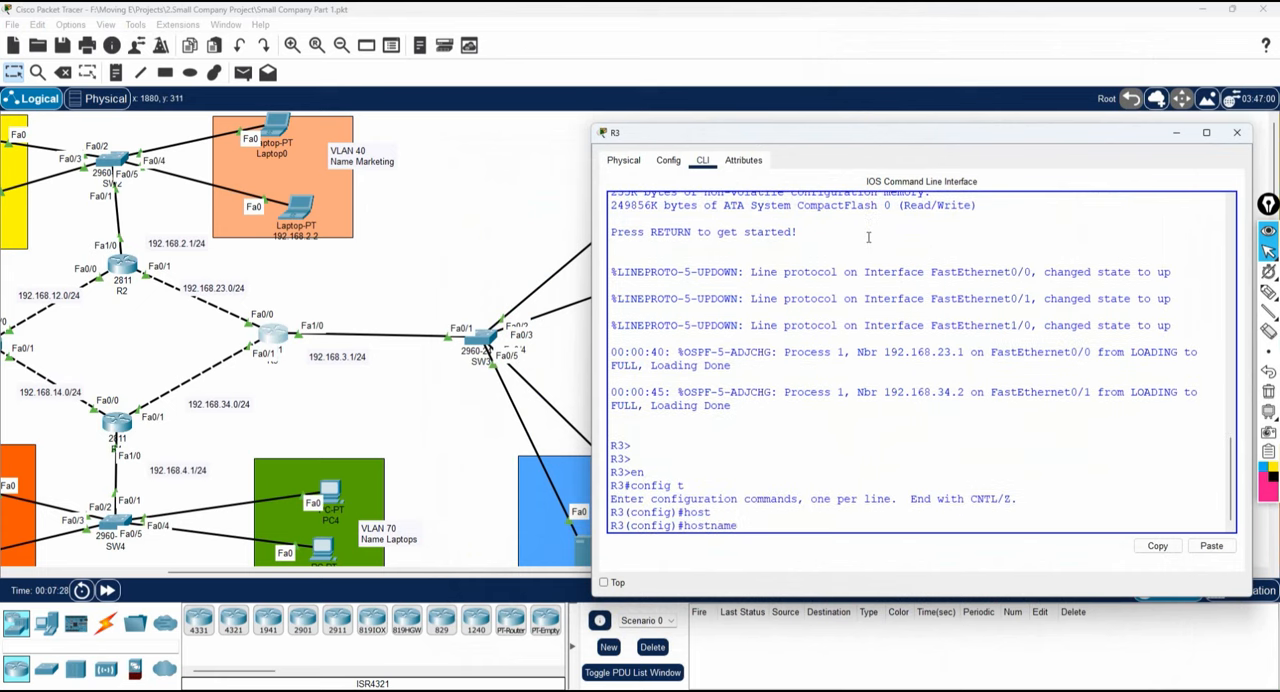
{"action": "key", "text": "BackSpace"}
{"action": "key", "text": "BackSpace"}
{"action": "key", "text": "BackSpace"}
{"action": "key", "text": "BackSpace"}
{"action": "key", "text": "BackSpace"}
{"action": "key", "text": "BackSpace"}
Remove the IP address from R3's interface f1/0, enable it with "no sh", and exit interface configuration.
{"action": "type", "text": "int f1/0"}
{"action": "key", "text": "Return"}
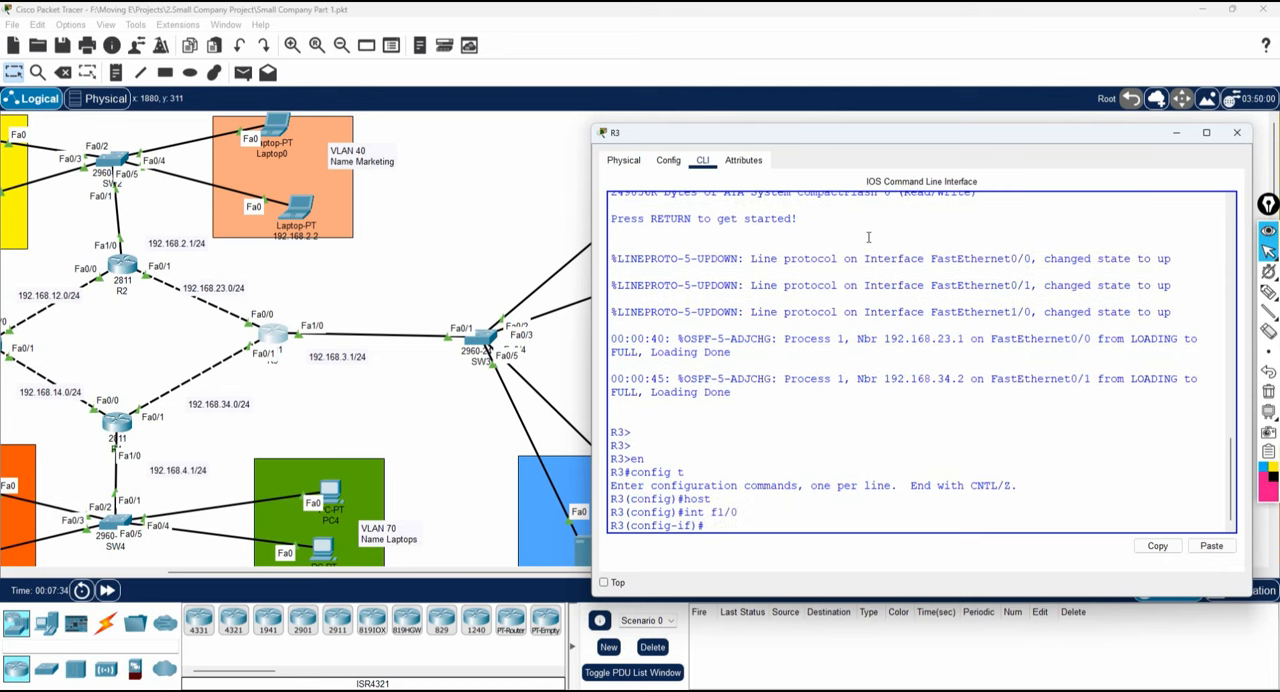
{"action": "type", "text": "no ip add"}
{"action": "key", "text": "Return"}
{"action": "type", "text": "no sh"}
{"action": "key", "text": "Return"}
{"action": "key", "text": "Return"}
{"action": "type", "text": "exit"}
{"action": "key", "text": "Return"}
Create subinterface f1/0.50 on R3.
{"action": "type", "text": "int "}
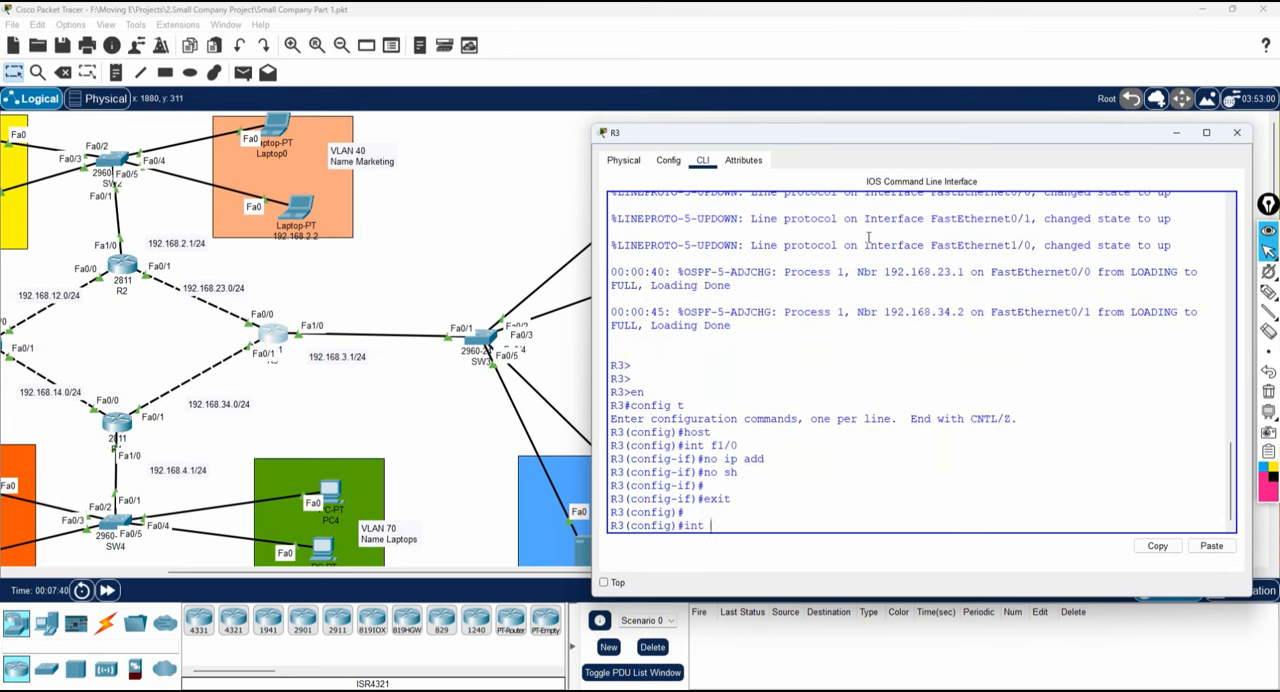
{"action": "type", "text": "f1/0."}
{"action": "mouse_move", "coordinate": [786, 133]}
{"action": "left_mouse_down"}
{"action": "mouse_move", "coordinate": [726, 355]}
{"action": "mouse_move", "coordinate": [1034, 369]}
{"action": "mouse_move", "coordinate": [894, 277]}
{"action": "mouse_move", "coordinate": [807, 135]}
{"action": "left_mouse_up"}
{"action": "type", "text": "50"}
{"action": "key", "text": "Return"}
{"action": "key", "text": "Return"}
{"action": "key", "text": "Return"}
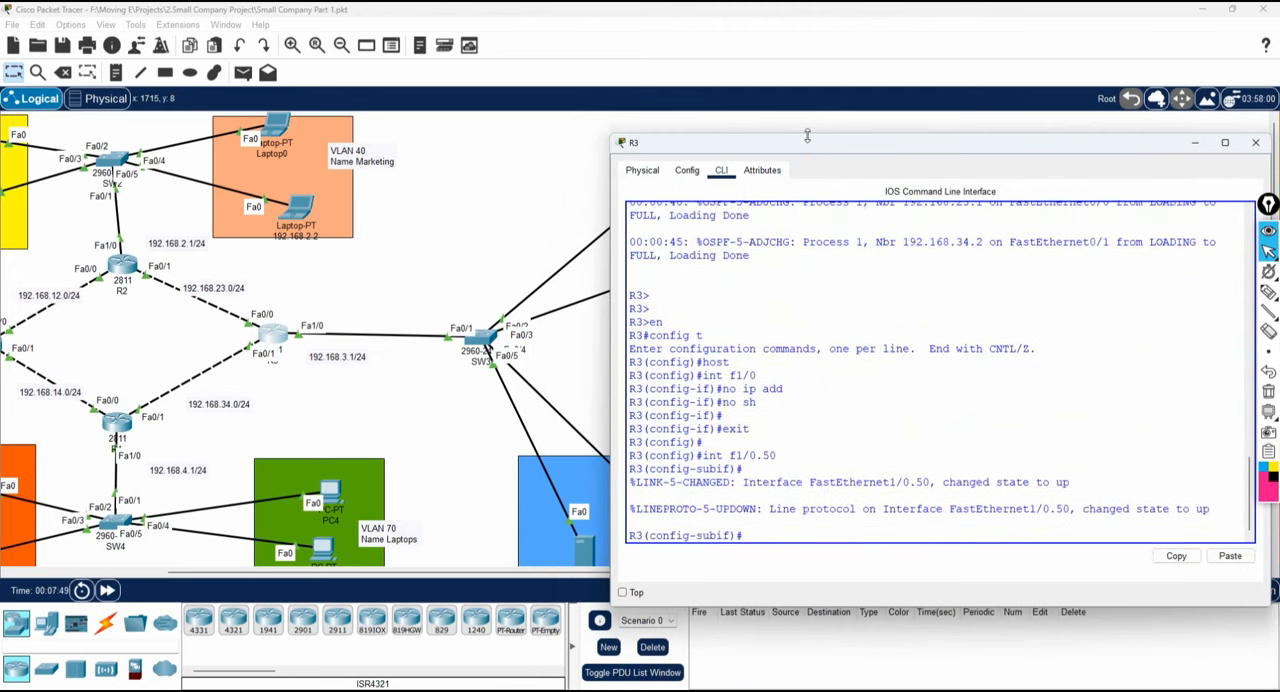
Set the encapsulation of subinterface f1/0.50 to dot1Q 50.
{"action": "type", "text": "en"}
{"action": "key", "text": "Tab"}
{"action": "type", "text": "do"}
{"action": "key", "text": "Tab"}
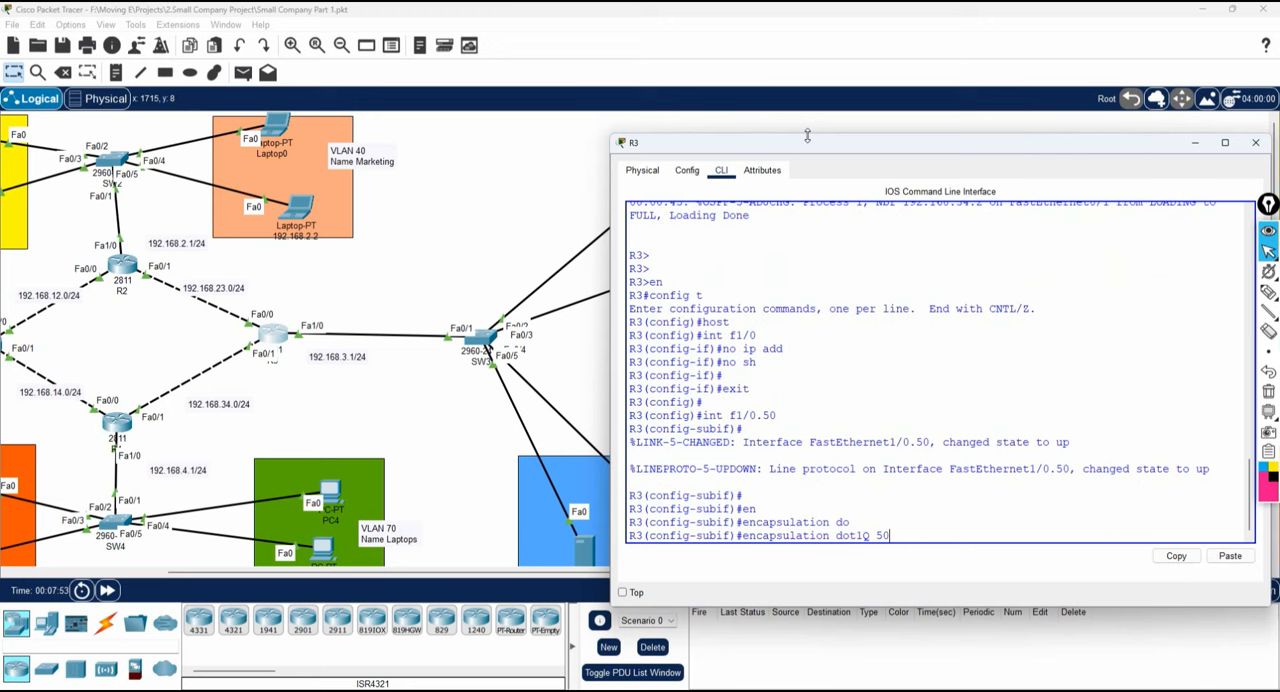
{"action": "type", "text": "50"}
{"action": "key", "text": "Return"}
Assign 192.168.50.1 255.255.255.0 to subinterface f1/0.50, enable it with "no sh", and exit.
{"action": "type", "text": "ip add "}
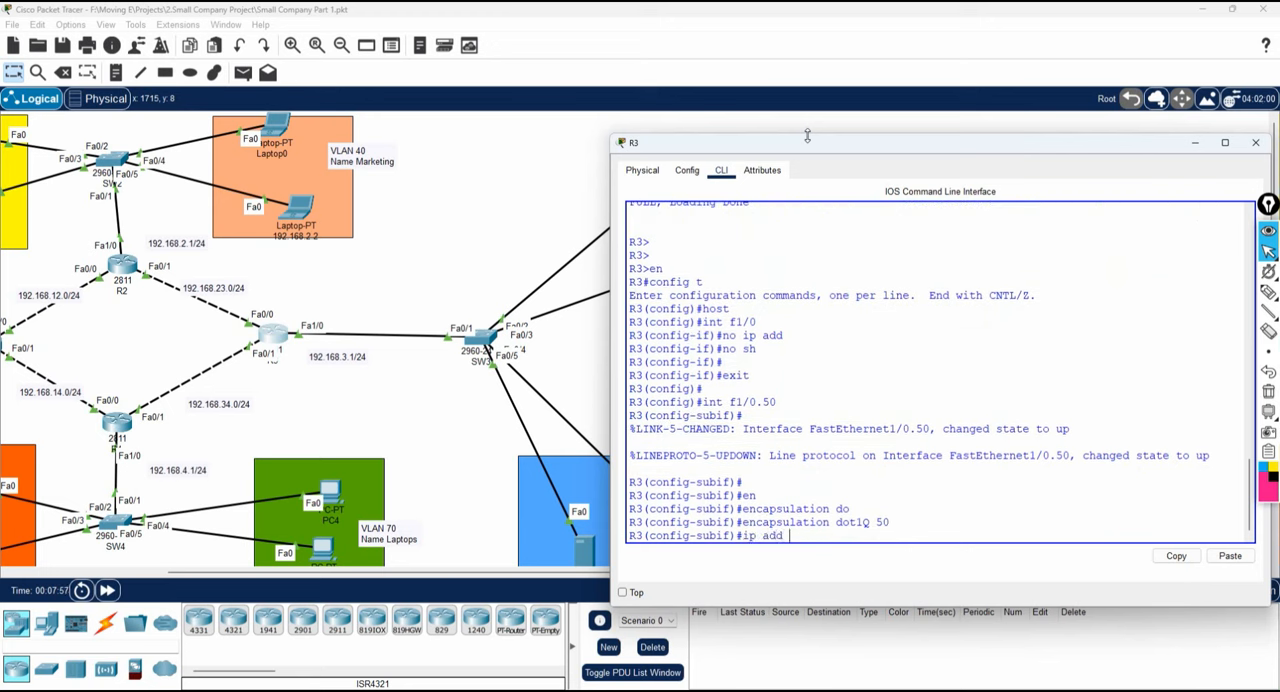
{"action": "type", "text": "192.168.50.1 255.255.255.0"}
{"action": "key", "text": "Return"}
{"action": "type", "text": "no sh"}
{"action": "key", "text": "Return"}
{"action": "key", "text": "Return"}
{"action": "type", "text": "exit"}
{"action": "key", "text": "Return"}
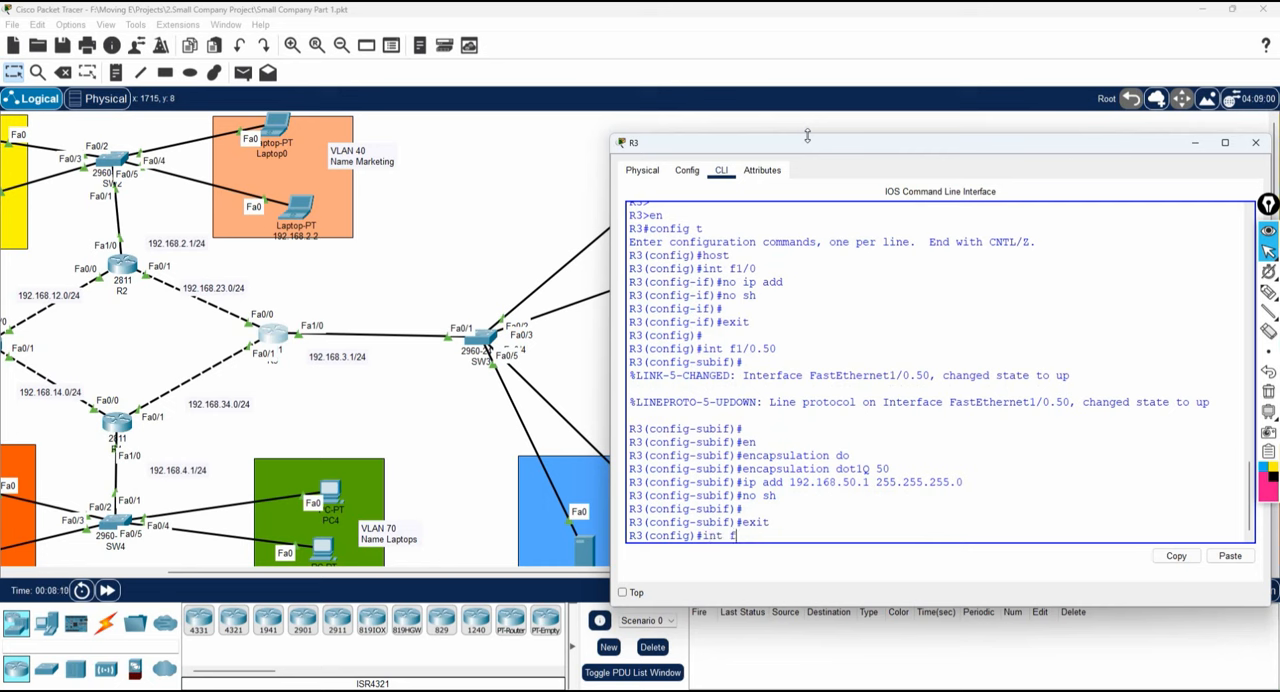
Create subinterface f1/0.60 on R3 with dot1Q 60 encapsulation.
{"action": "type", "text": "int f1/0.60"}
{"action": "key", "text": "Return"}
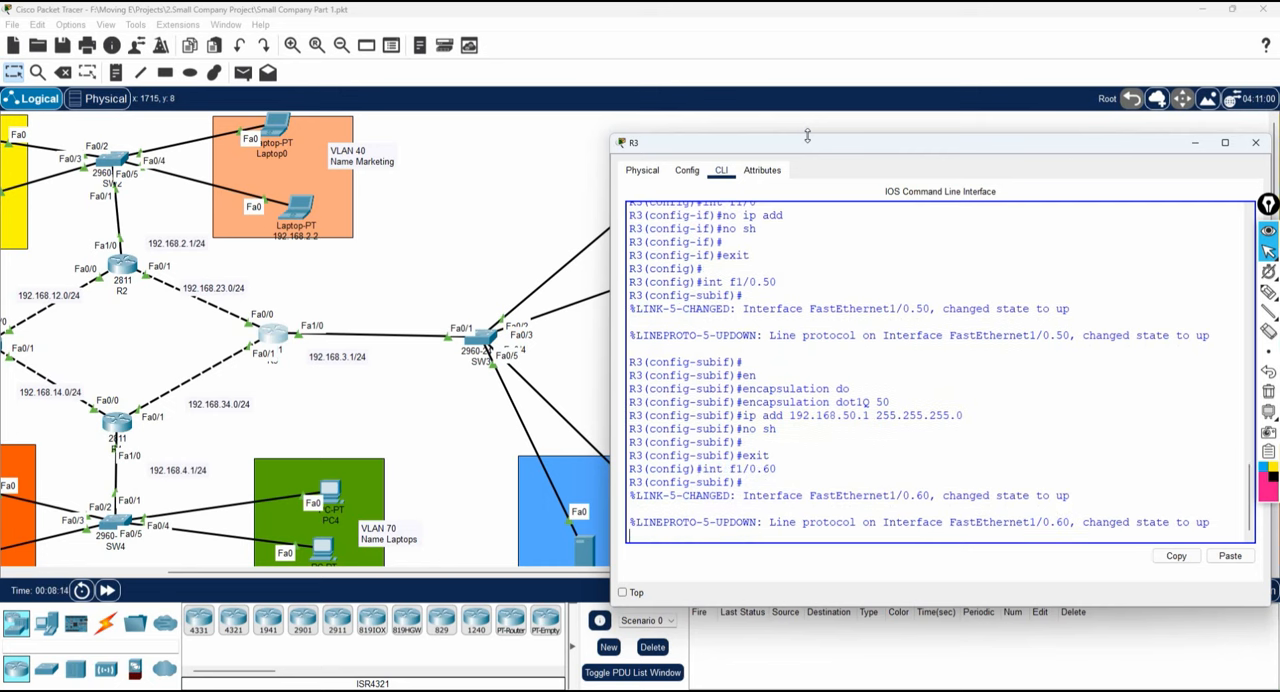
{"action": "type", "text": "n"}
{"action": "key", "text": "Tab"}
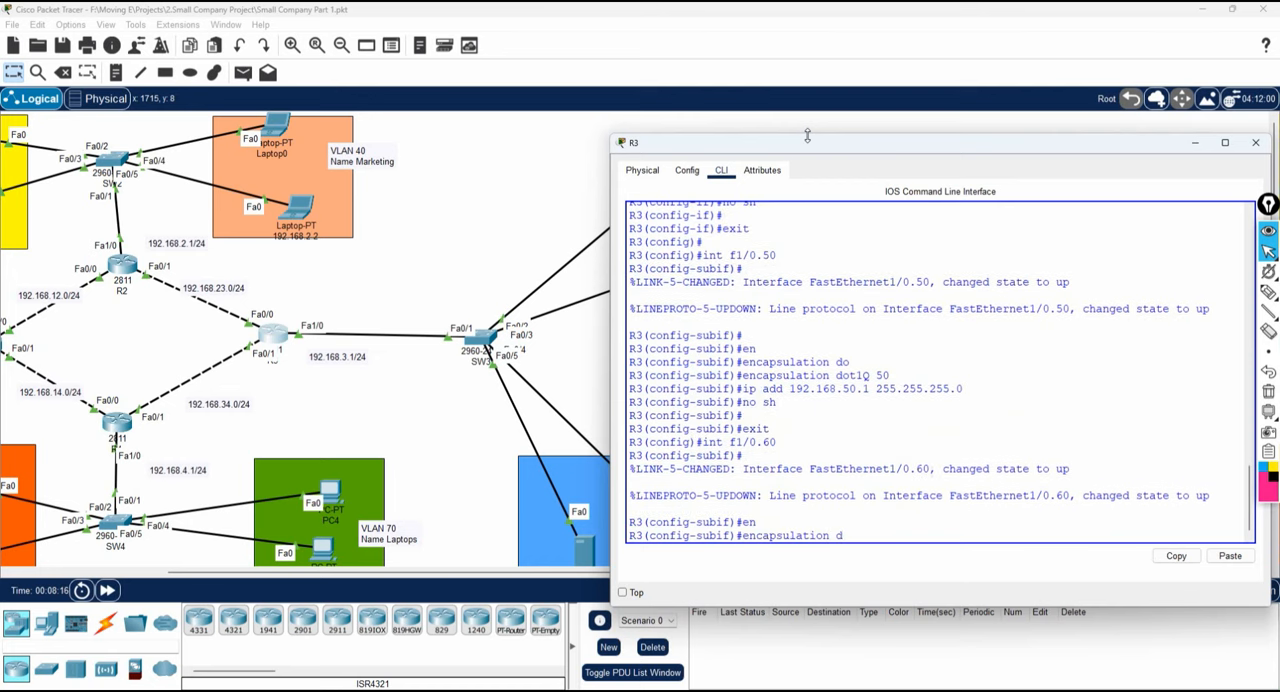
{"action": "type", "text": "do"}
{"action": "key", "text": "Tab"}
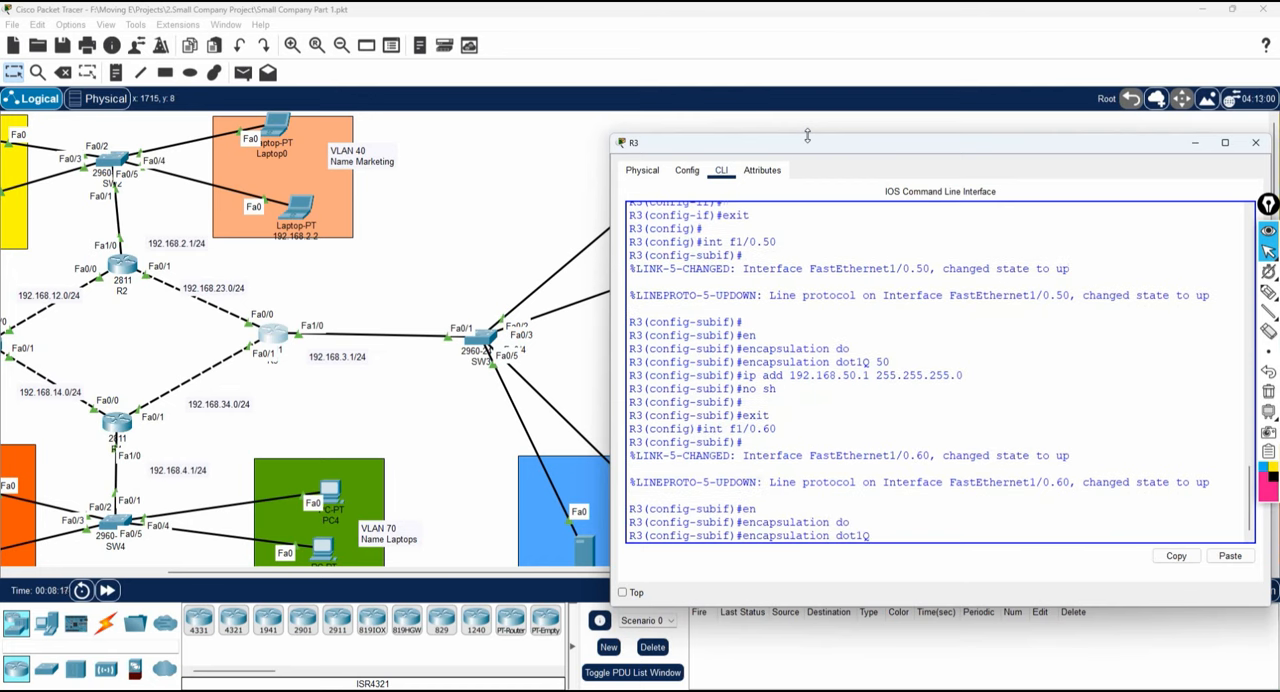
{"action": "type", "text": "60"}
{"action": "key", "text": "Return"}
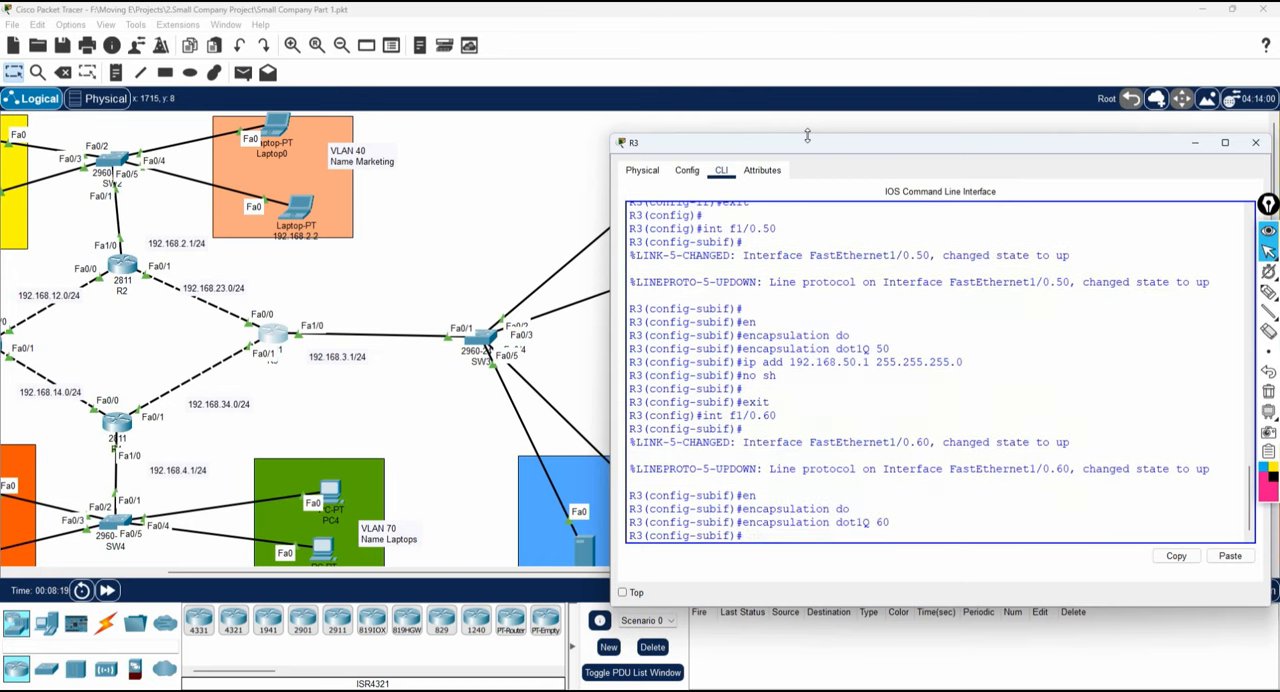
Assign 192.168.60.1 255.255.255.0 to subinterface f1/0.60, enable it with "no sh", and exit.
{"action": "type", "text": "ip a"}
{"action": "type", "text": "8.60.1 255.255.255.0"}
{"action": "key", "text": "Return"}
{"action": "type", "text": "no sh"}
{"action": "key", "text": "Return"}
{"action": "key", "text": "Return"}
{"action": "key", "text": "Return"}
{"action": "type", "text": "exit"}
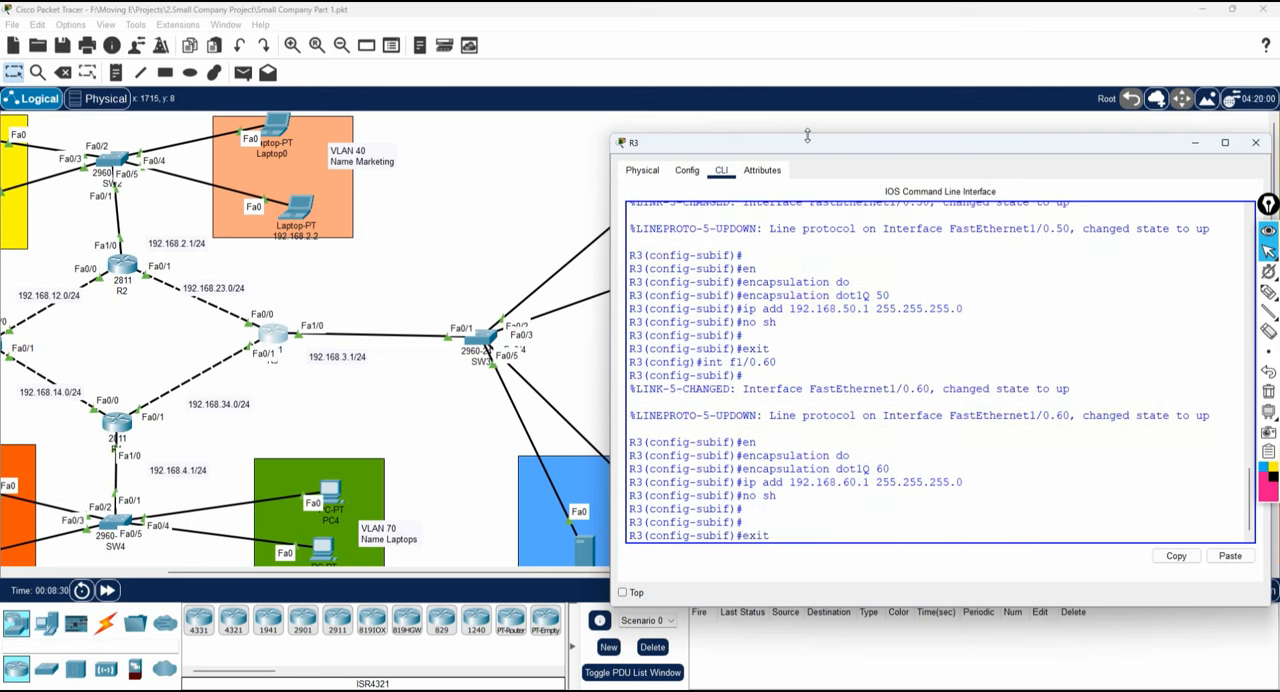
{"action": "key", "text": "Return"}
{"action": "key", "text": "Return"}
{"action": "key", "text": "Return"}
{"action": "key", "text": "Return"}
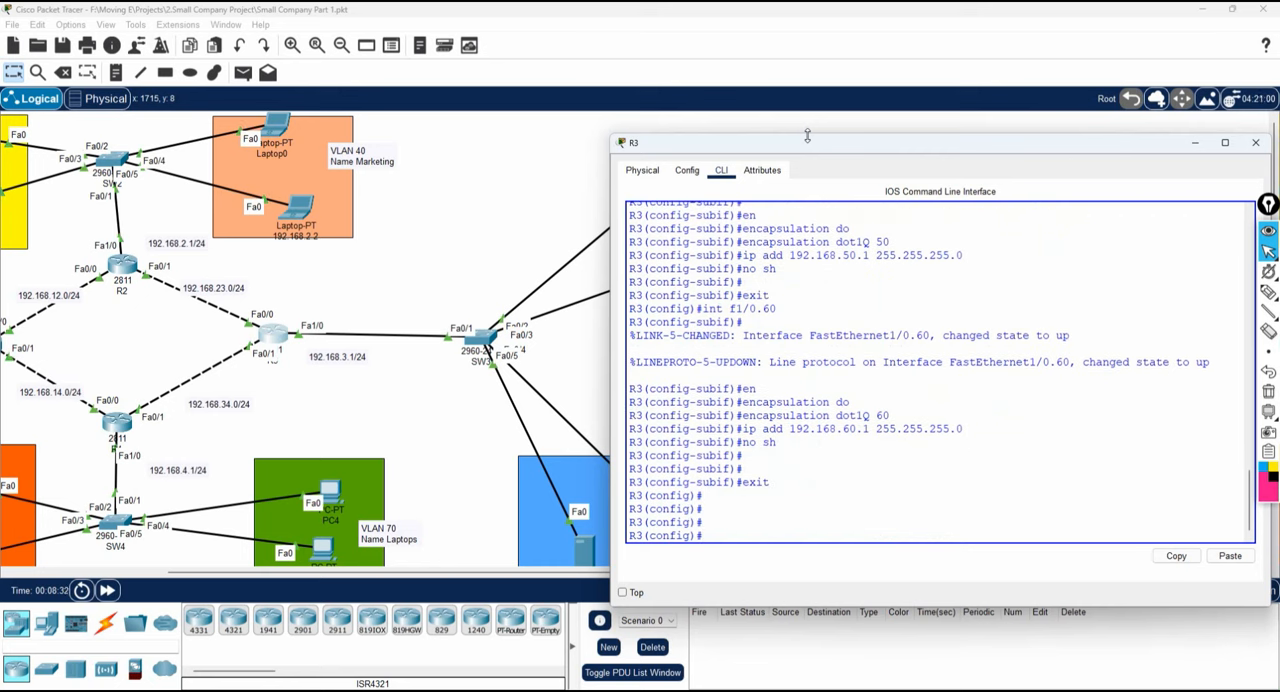
Enable OSPF process 1 in area 0 on subinterface f1/0.50.
{"action": "type", "text": "int f1/0.50"}
{"action": "key", "text": "Return"}
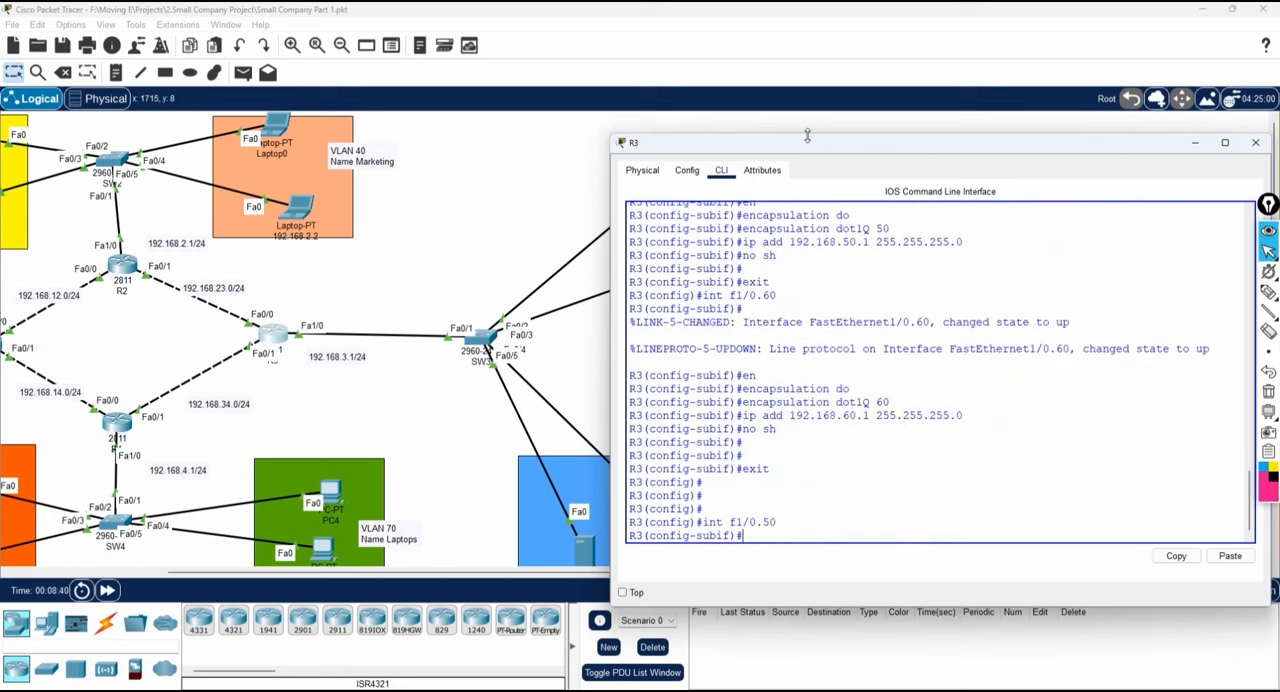
{"action": "type", "text": "ip ops"}
{"action": "key", "text": "Tab"}
{"action": "key", "text": "BackSpace"}
{"action": "type", "text": "s"}
{"action": "key", "text": "Tab"}
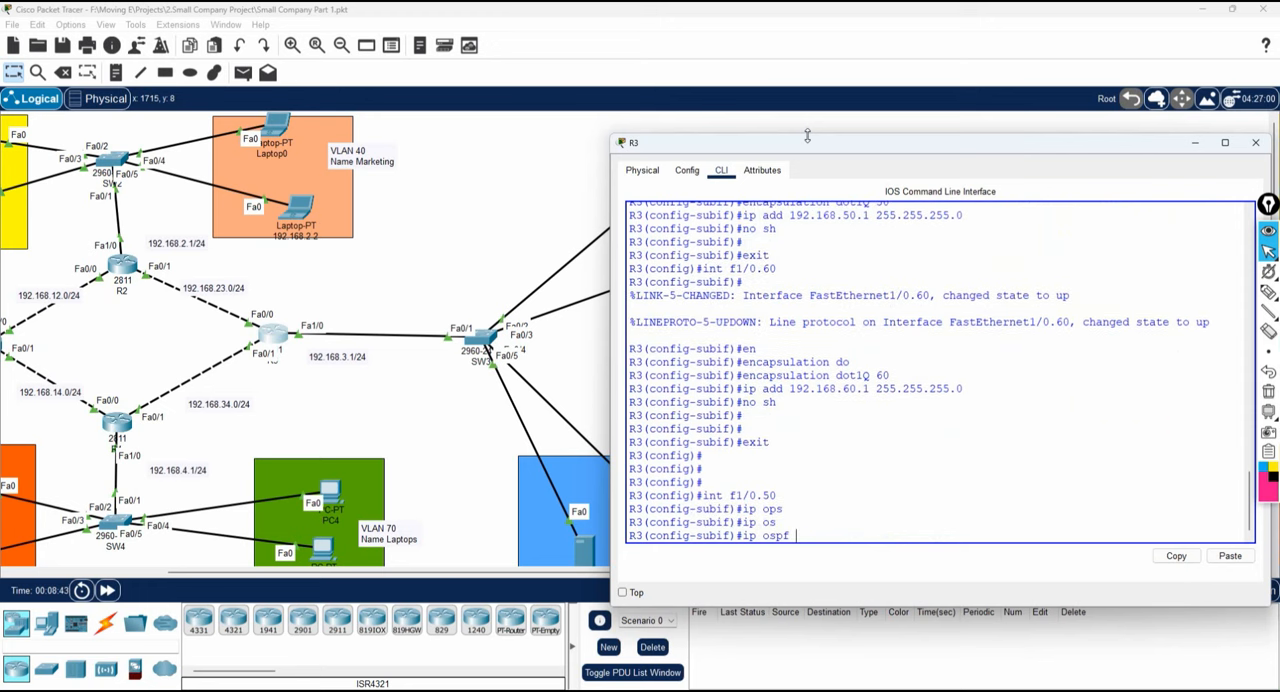
{"action": "type", "text": "1 a 0"}
{"action": "key", "text": "Return"}
Enable OSPF process 1 in area 0 on subinterface f1/0.60 and exit to global configuration mode.
{"action": "type", "text": "int f1/0."}
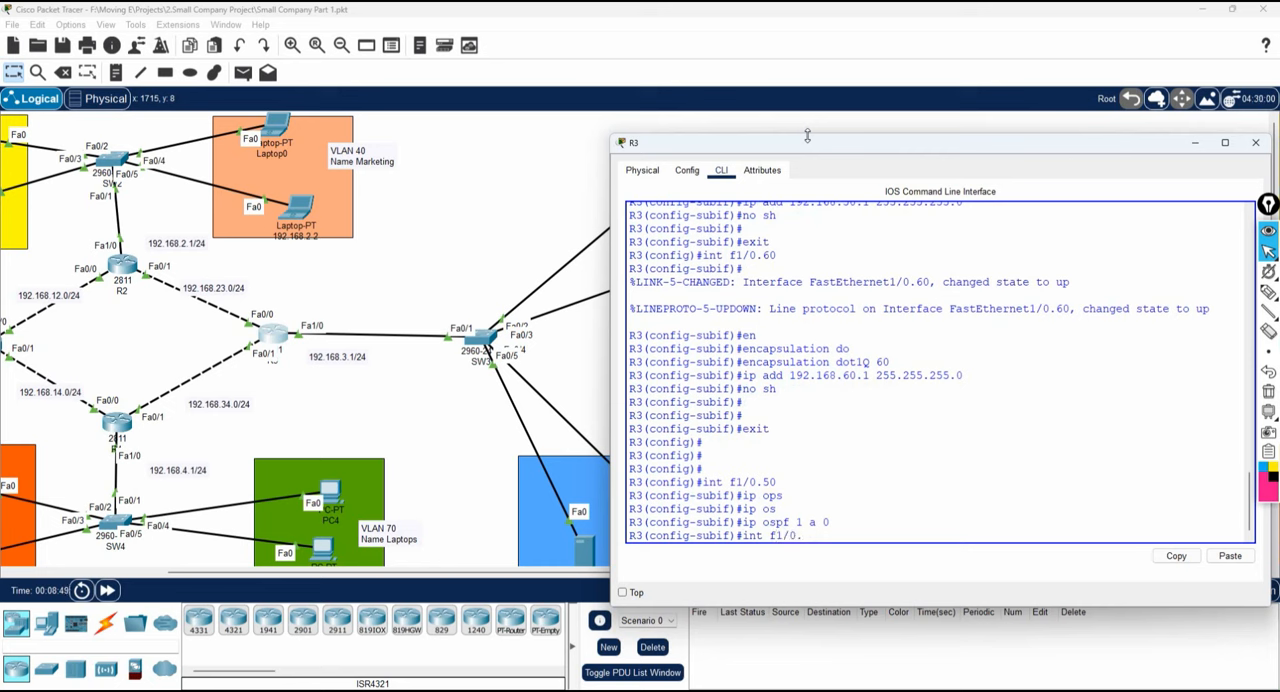
{"action": "type", "text": "60"}
{"action": "key", "text": "Return"}
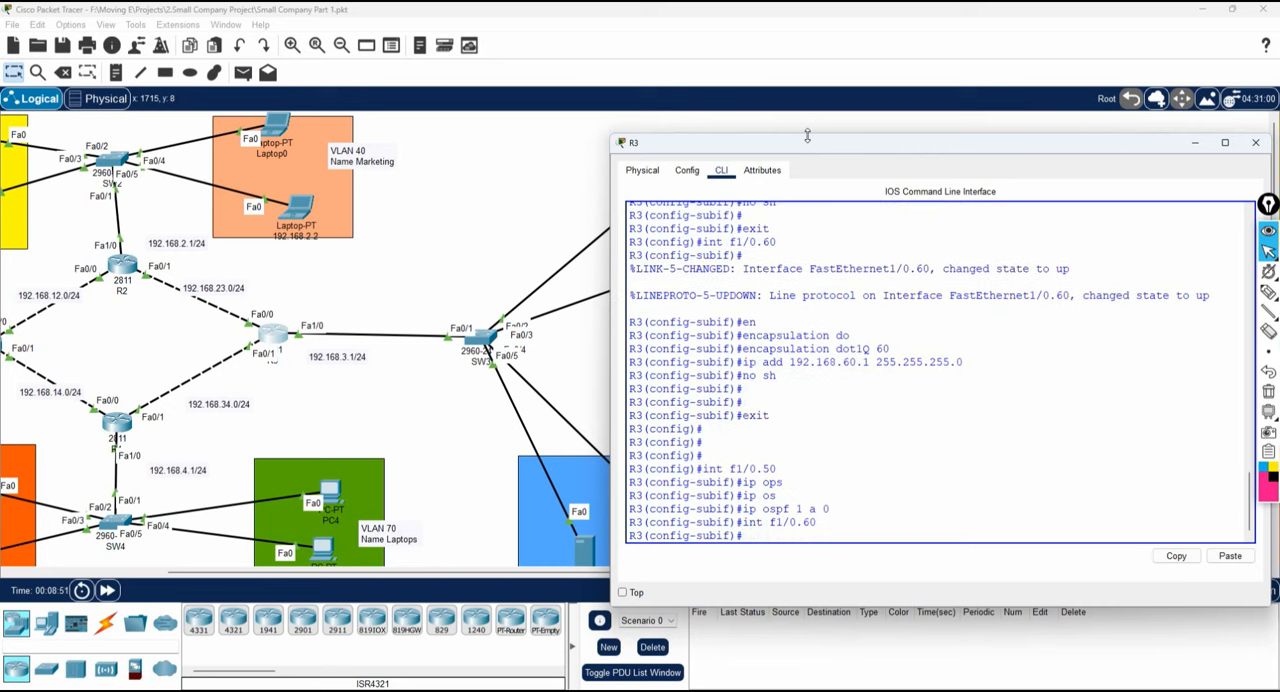
{"action": "type", "text": "ip ospf 1 a 0"}
{"action": "key", "text": "Return"}
{"action": "type", "text": "exit"}
{"action": "key", "text": "Return"}
{"action": "key", "text": "Return"}
{"action": "key", "text": "Return"}
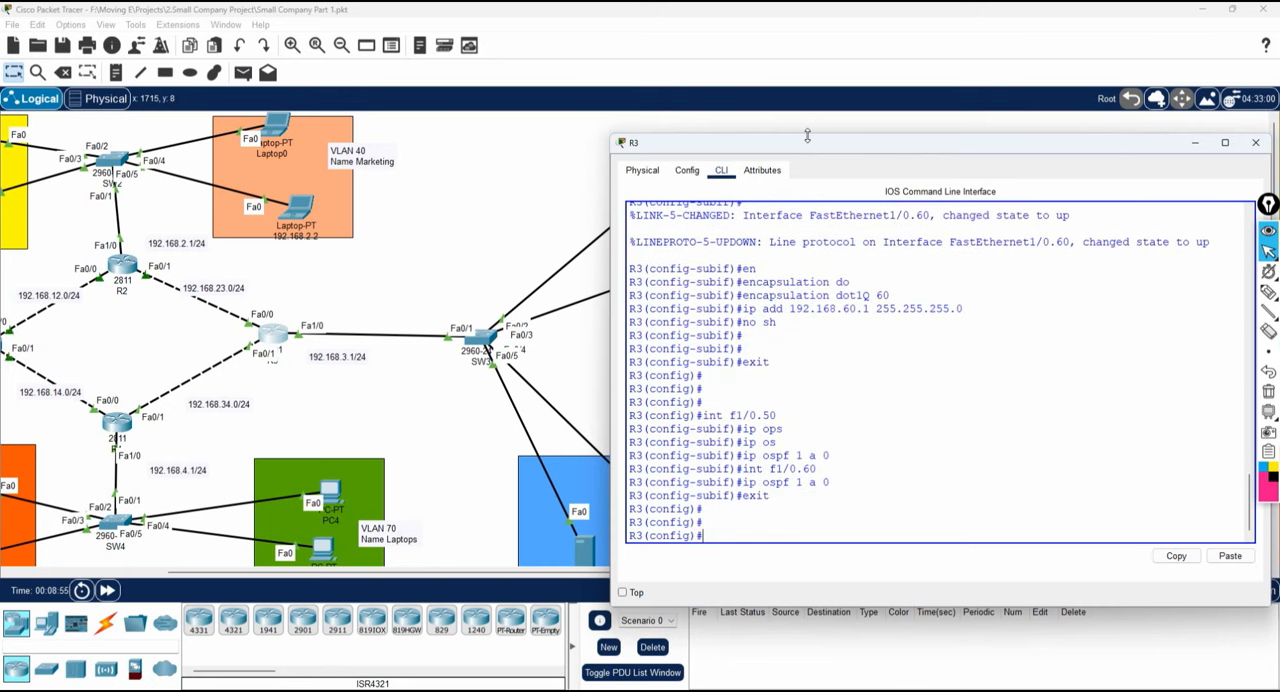
Create a DHCP pool named vlan50 on R3.
{"action": "type", "text": "ip dh"}
{"action": "key", "text": "Tab"}
{"action": "type", "text": "po"}
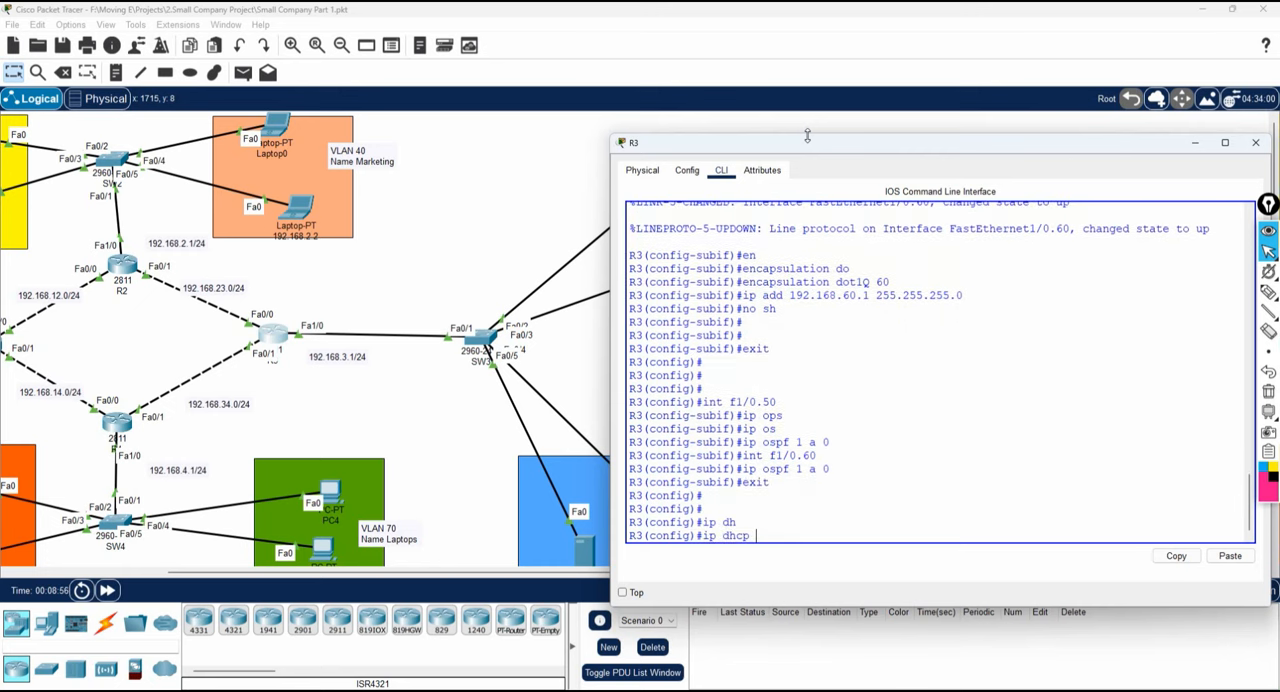
{"action": "key", "text": "Tab"}
{"action": "type", "text": "vlan"}
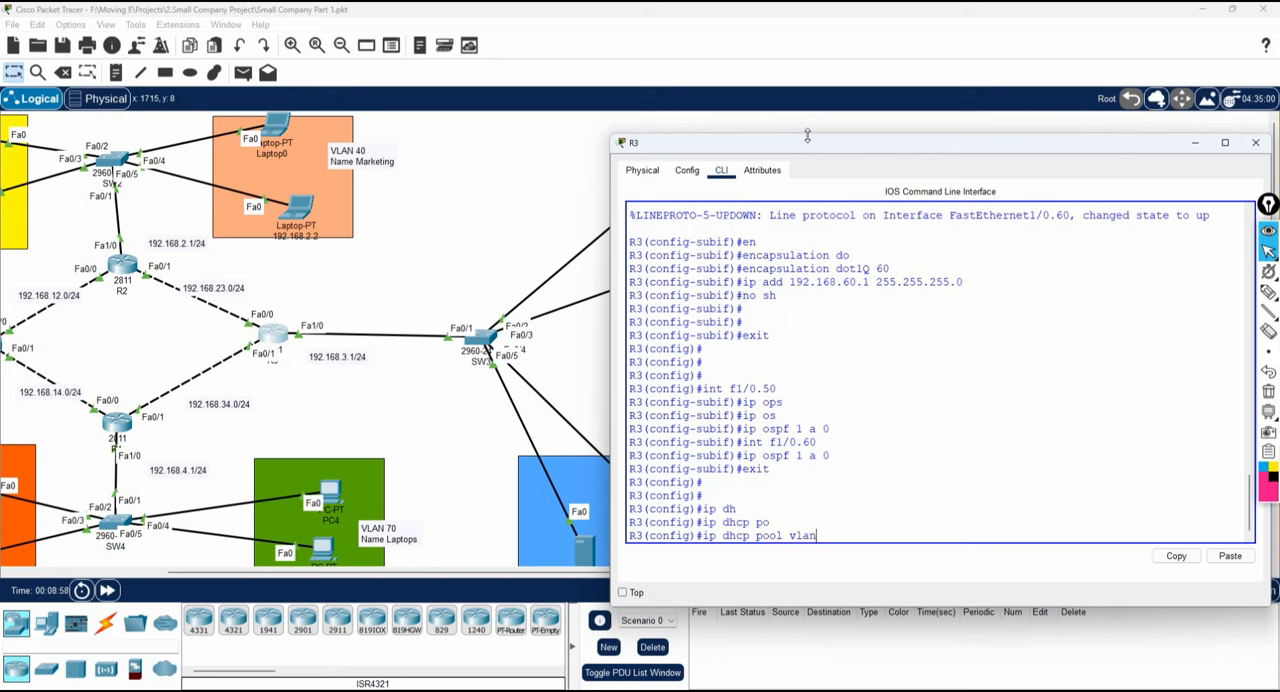
{"action": "type", "text": "50"}
{"action": "key", "text": "Return"}
Try to define the vlan50 pool's network with "ip add 192.168.50.0 255.255.255.0" and clear the recalled command.
{"action": "type", "text": "ip add 192.168."}
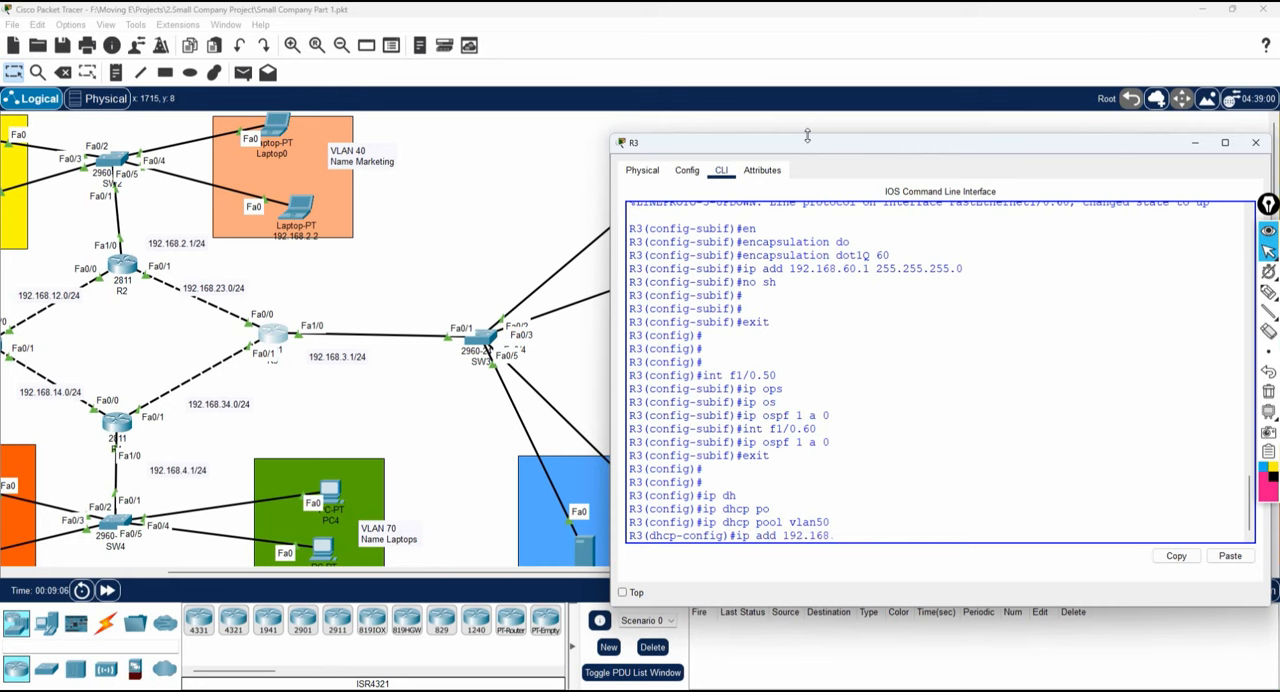
{"action": "type", "text": "50.0 255.255.255"}
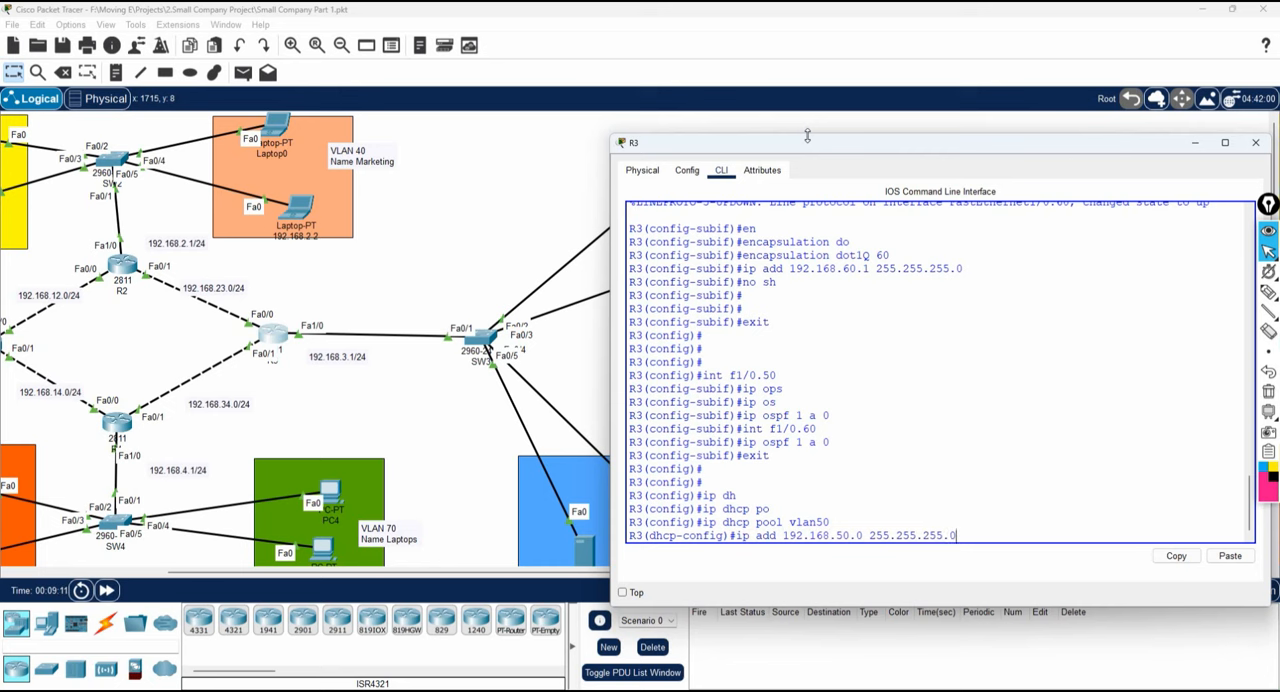
{"action": "type", "text": ".0"}
{"action": "key", "text": "Return"}
{"action": "key", "text": "Up"}
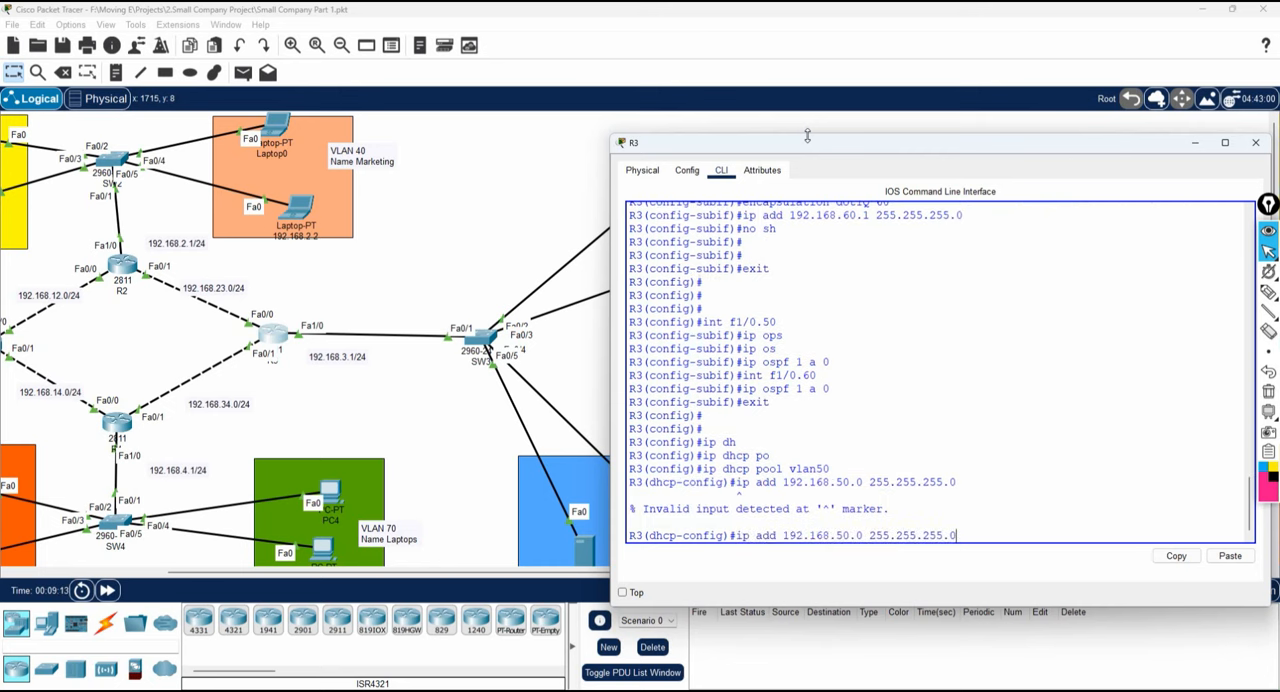
{"action": "key", "text": "BackSpace"}
{"action": "key", "text": "BackSpace"}
{"action": "key", "text": "BackSpace"}
{"action": "key", "text": "BackSpace"}
{"action": "key", "text": "BackSpace"}
{"action": "key", "text": "BackSpace"}
{"action": "key", "text": "BackSpace"}
{"action": "key", "text": "BackSpace"}
{"action": "key", "text": "BackSpace"}
{"action": "key", "text": "BackSpace"}
{"action": "key", "text": "BackSpace"}
{"action": "key", "text": "BackSpace"}
{"action": "key", "text": "BackSpace"}
{"action": "key", "text": "BackSpace"}
{"action": "key", "text": "BackSpace"}
{"action": "key", "text": "BackSpace"}
{"action": "key", "text": "BackSpace"}
{"action": "key", "text": "BackSpace"}
{"action": "key", "text": "BackSpace"}
{"action": "key", "text": "BackSpace"}
Define 192.168.50.0 with its subnet mask as the vlan50 DHCP pool's network using the network command.
{"action": "type", "text": "net"}
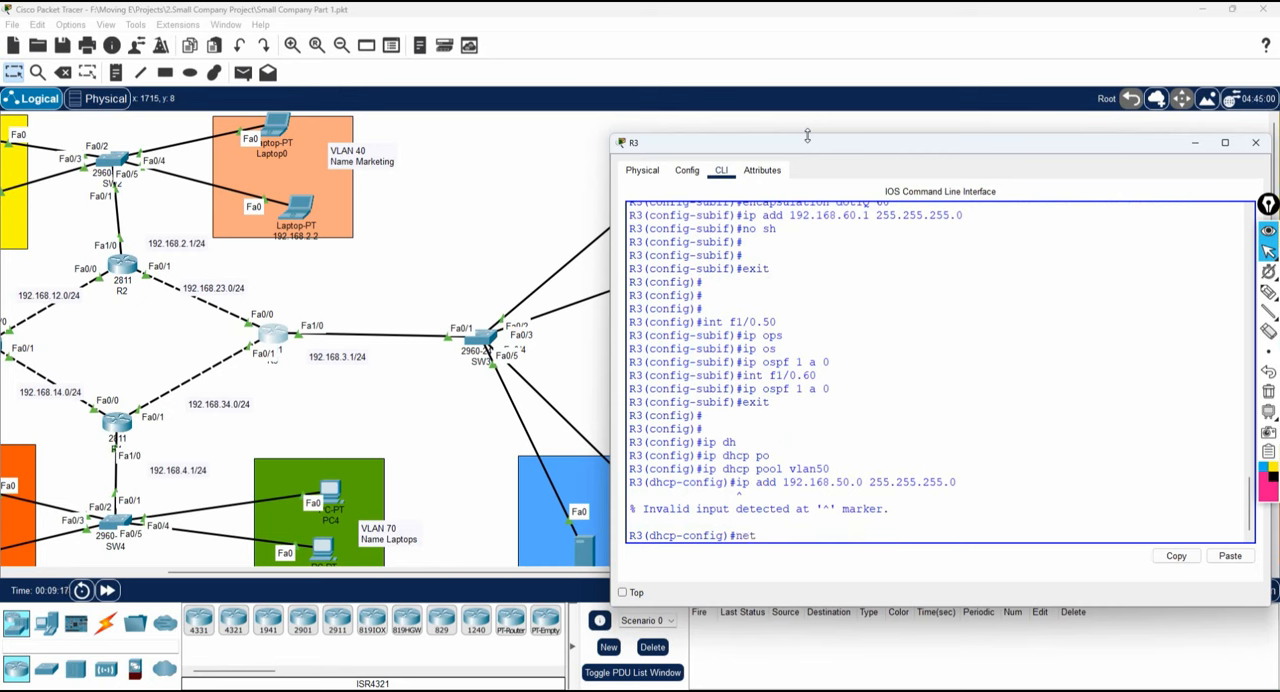
{"action": "key", "text": "Tab"}
{"action": "type", "text": "1"}
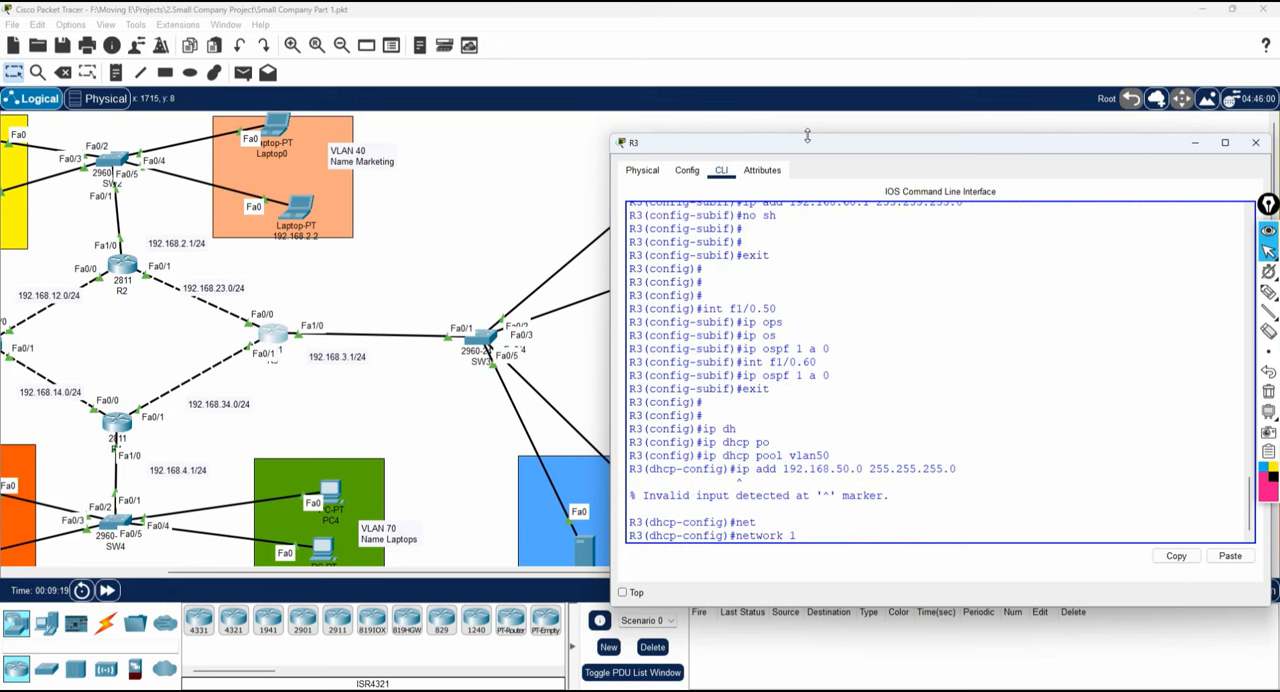
{"action": "type", "text": "92.168.50.0 255"}
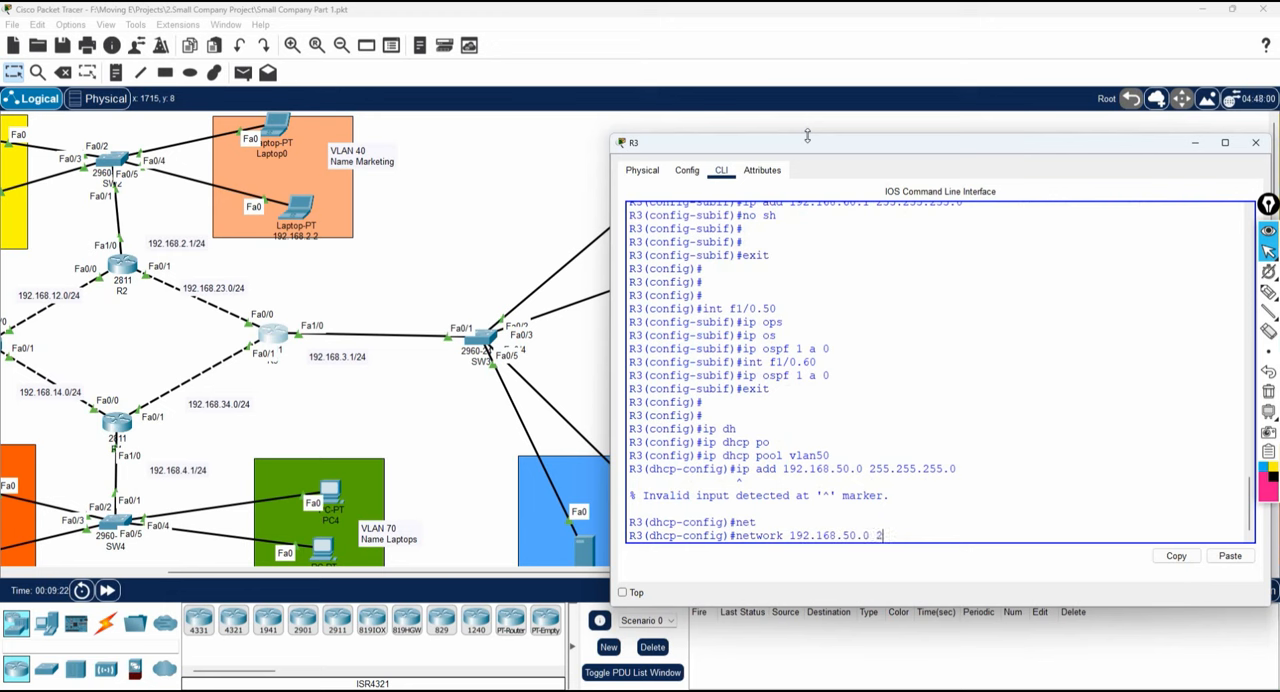